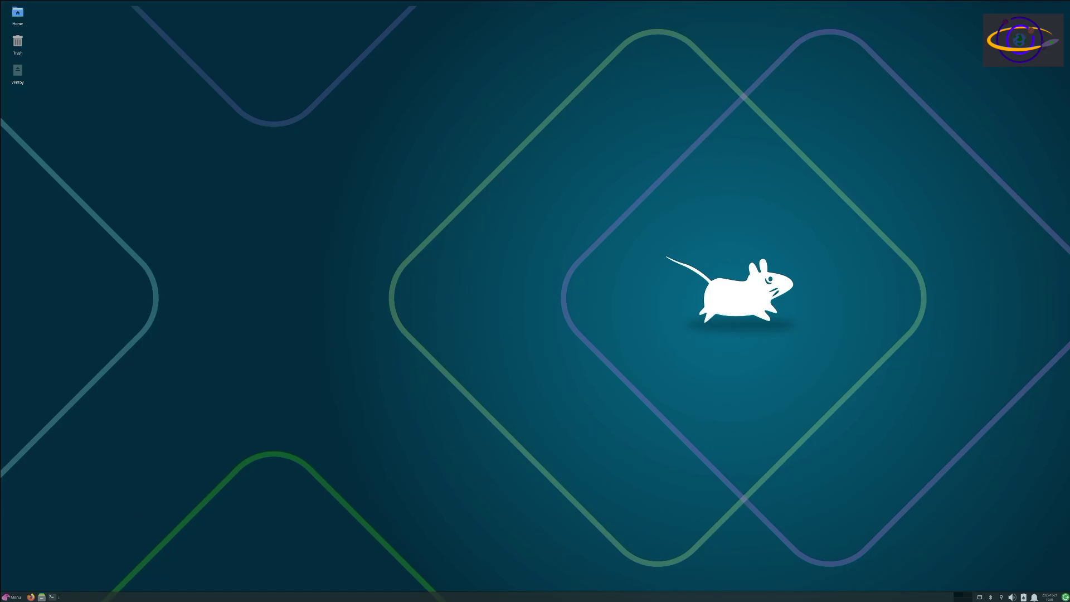
- Open Thunar on the home folder, move it to the left, and launch a terminal beside it
{"action": "left_click", "coordinate": [42, 597]}
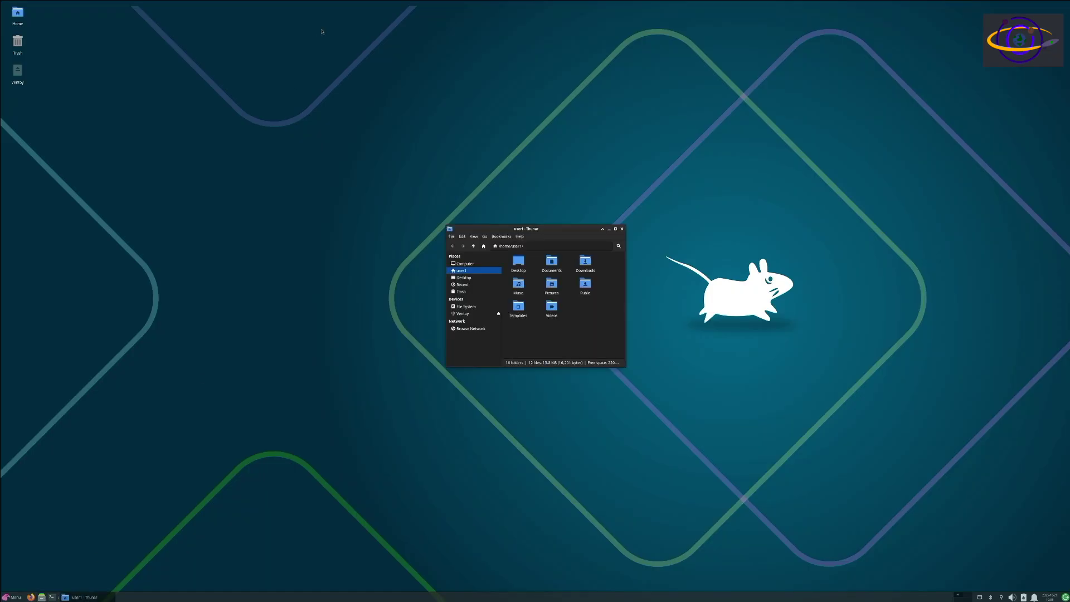
{"action": "left_click_drag", "start_coordinate": [562, 236], "coordinate": [350, 247]}
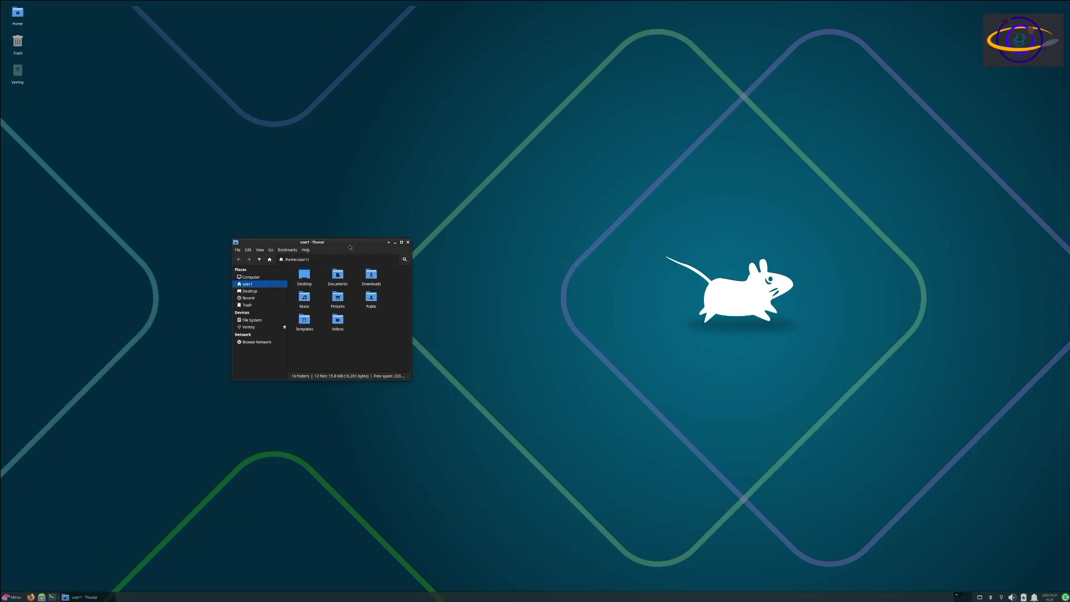
{"action": "left_click", "coordinate": [52, 597]}
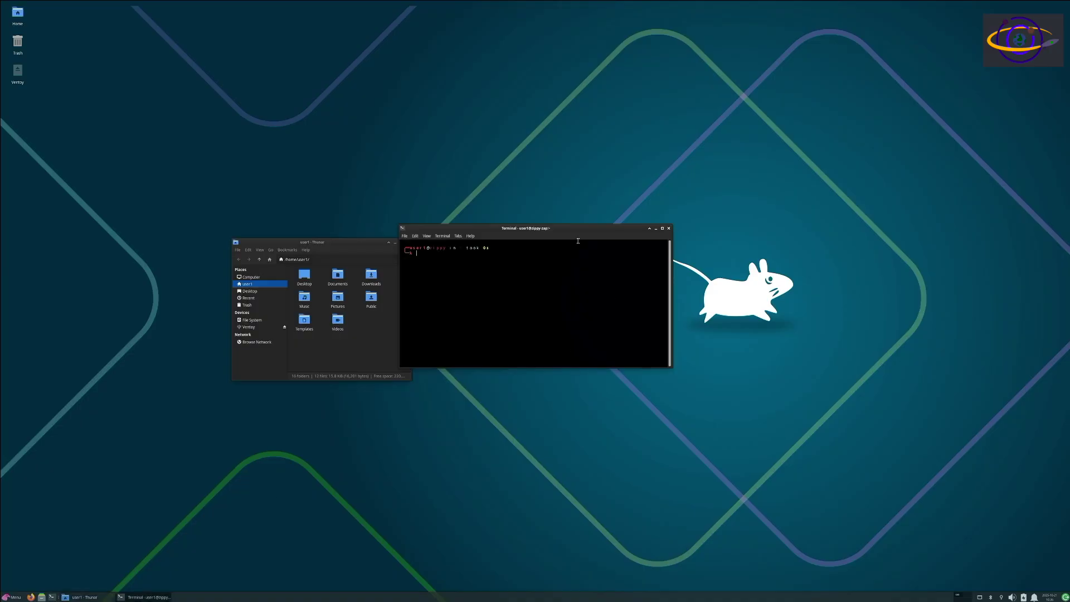
- Reposition, minimize and restore the terminal and Thunar until they sit side by side near the top
{"action": "left_click_drag", "start_coordinate": [582, 229], "coordinate": [629, 252]}
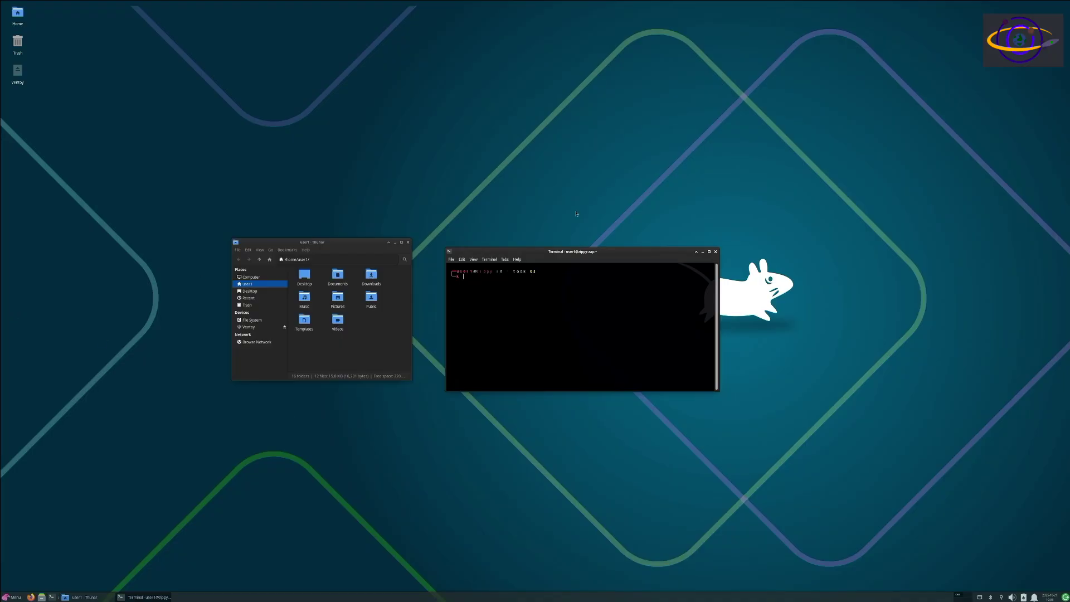
{"action": "left_click_drag", "start_coordinate": [560, 248], "coordinate": [587, 191]}
{"action": "left_click_drag", "start_coordinate": [332, 244], "coordinate": [256, 161]}
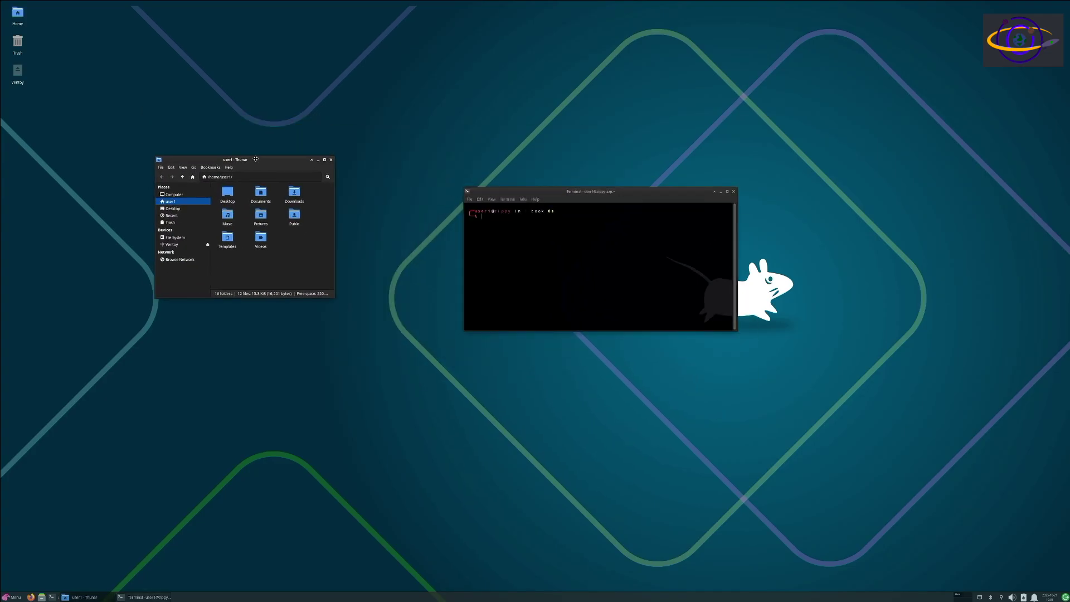
{"action": "left_click", "coordinate": [319, 161]}
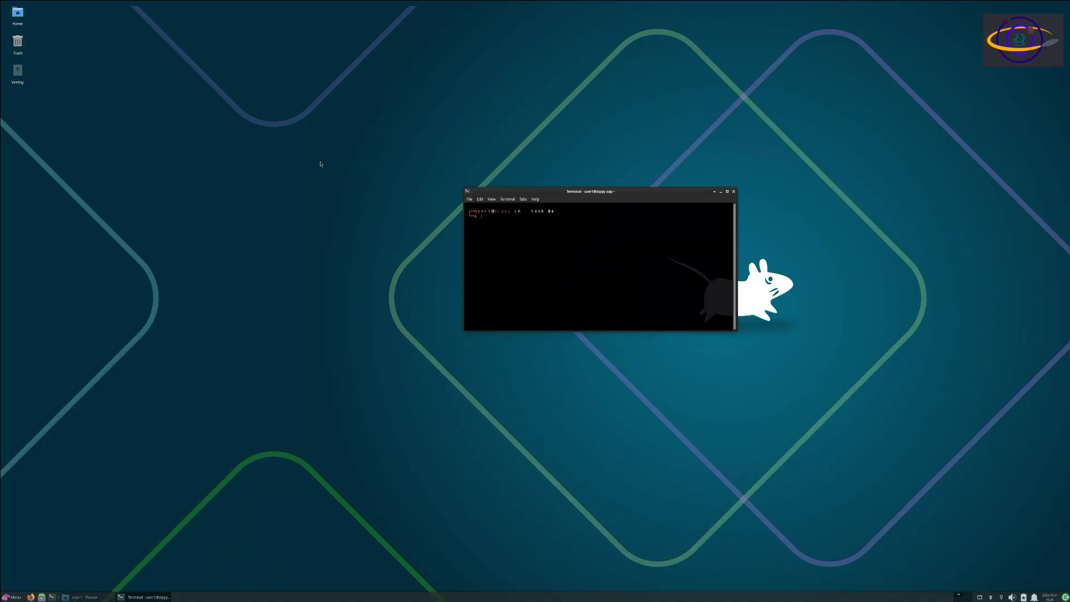
{"action": "left_click", "coordinate": [82, 598]}
{"action": "left_click", "coordinate": [149, 598]}
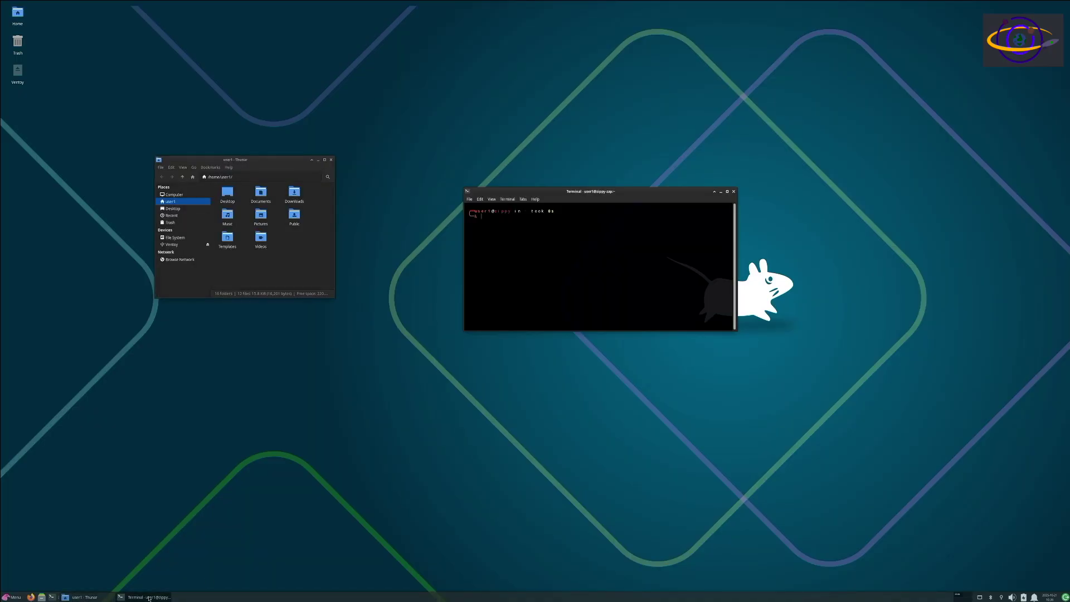
{"action": "left_click", "coordinate": [721, 191]}
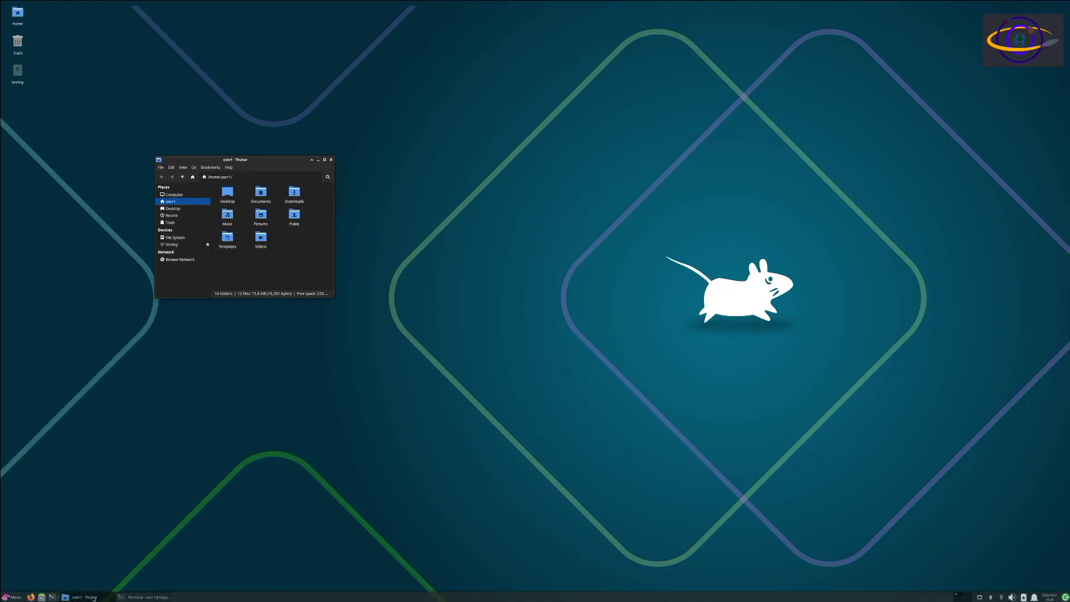
{"action": "left_click", "coordinate": [151, 598]}
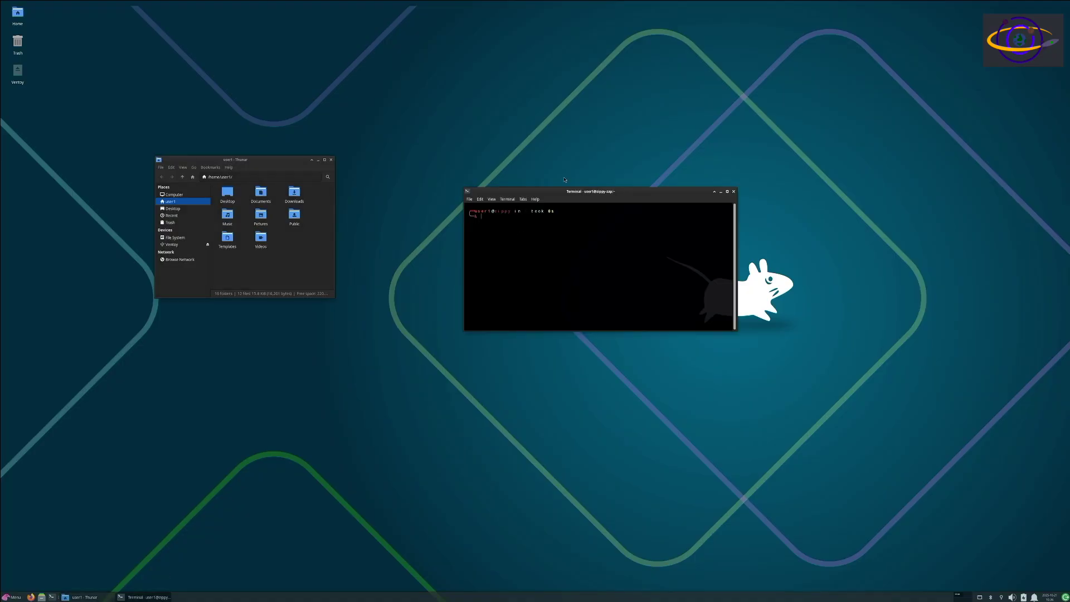
{"action": "left_click_drag", "start_coordinate": [580, 200], "coordinate": [501, 113]}
{"action": "left_click_drag", "start_coordinate": [248, 161], "coordinate": [285, 110]}
- Run free -h in the terminal to show memory usage: 31Gi total, 1.5Gi used
{"action": "left_click", "coordinate": [450, 147]}
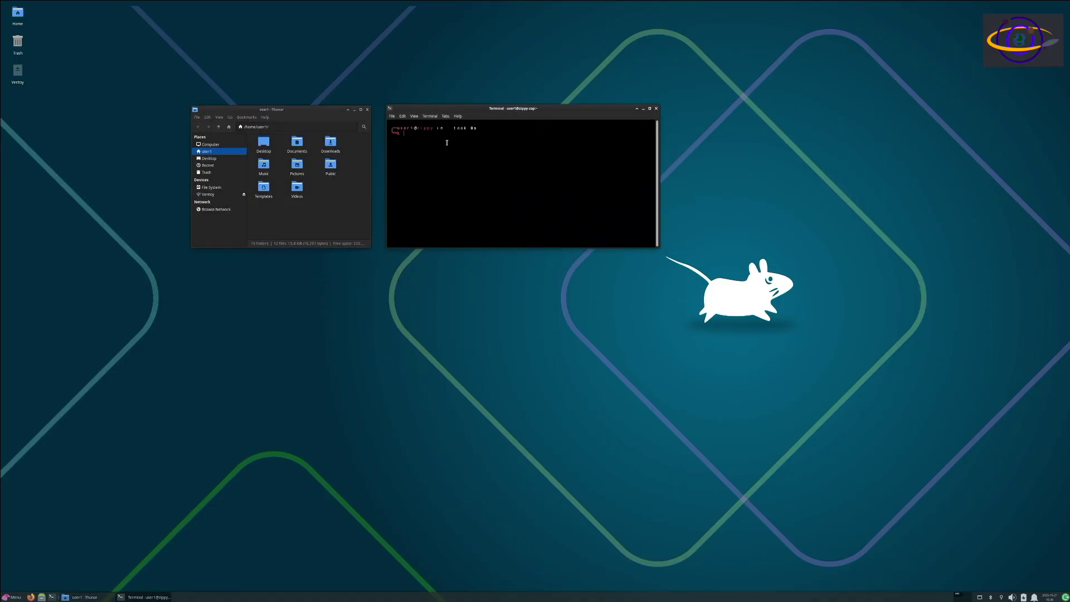
{"action": "type", "text": "free -h"}
{"action": "key", "text": "Return"}
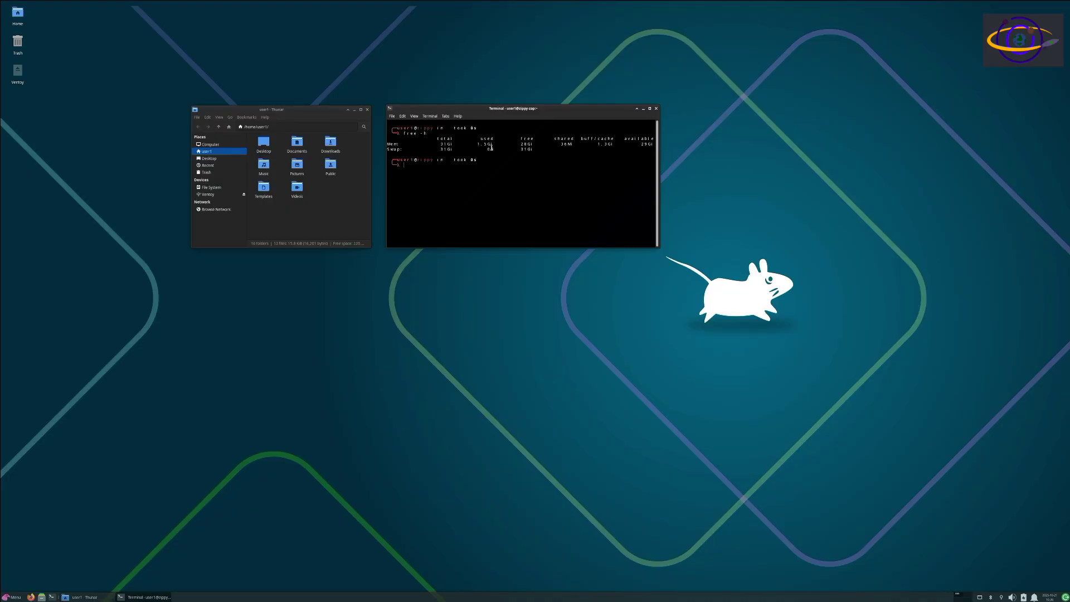
{"action": "left_click_drag", "start_coordinate": [497, 143], "coordinate": [465, 144]}
- Enlarge the terminal window from its corner and move Thunar to the top-left
{"action": "left_click_drag", "start_coordinate": [659, 247], "coordinate": [836, 416]}
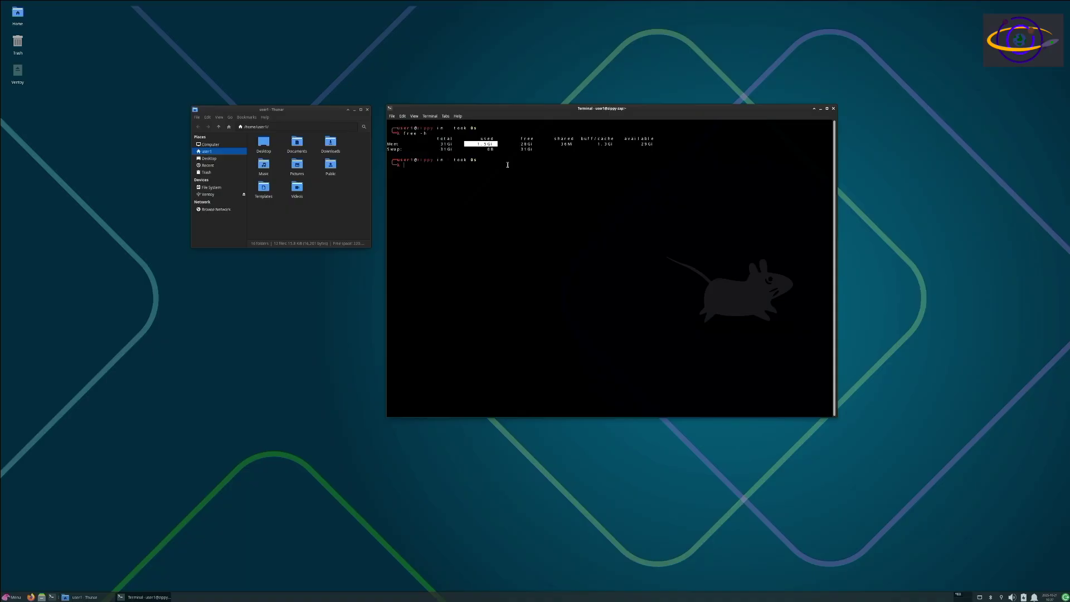
{"action": "left_click", "coordinate": [584, 248]}
{"action": "left_click_drag", "start_coordinate": [308, 107], "coordinate": [257, 77]}
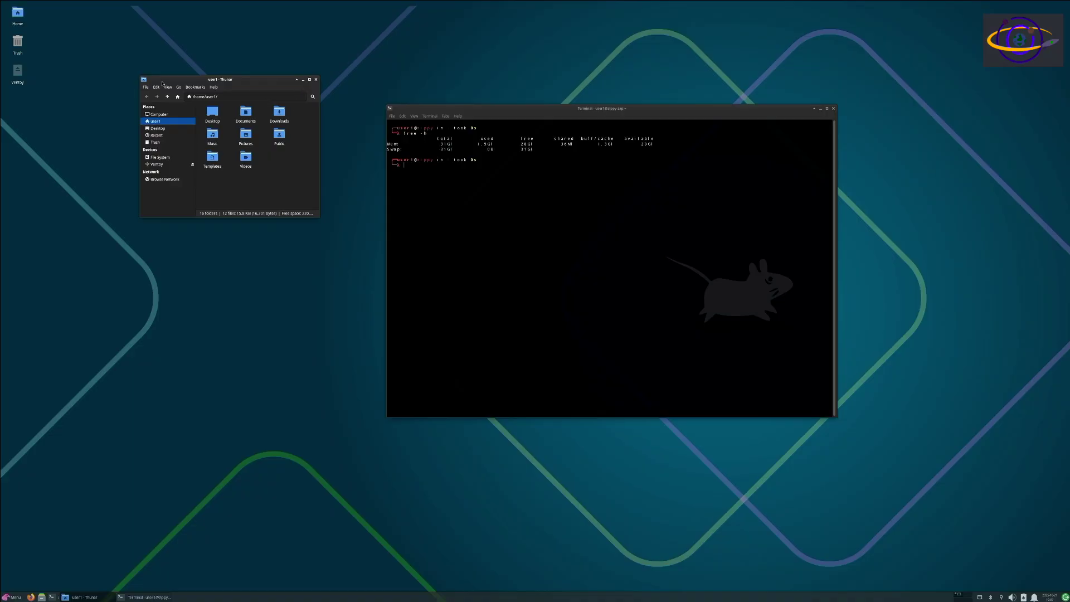
{"action": "left_click", "coordinate": [214, 88]}
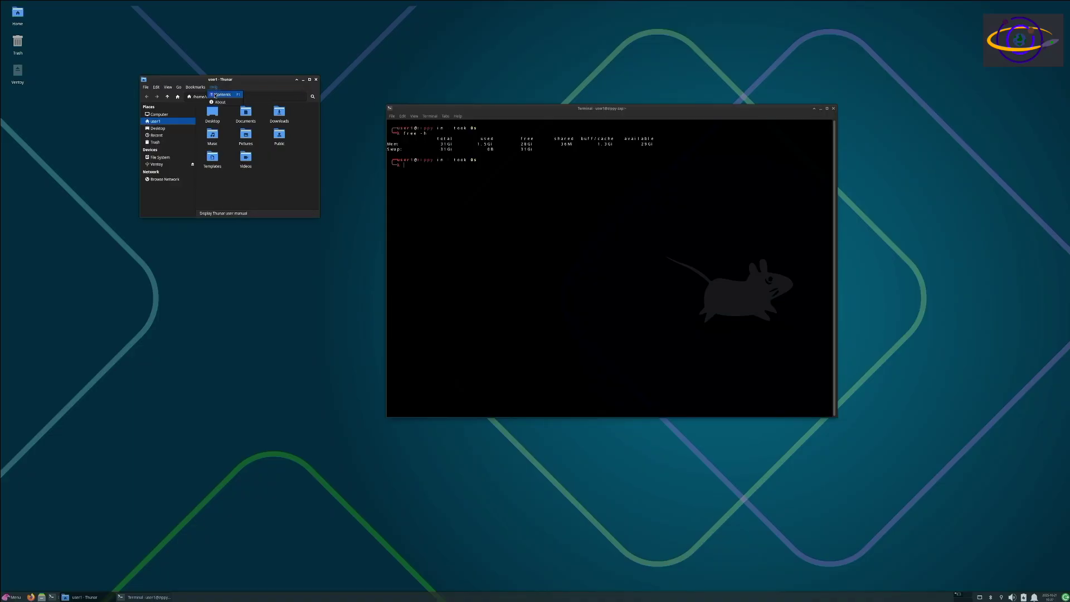
{"action": "left_click", "coordinate": [221, 103]}
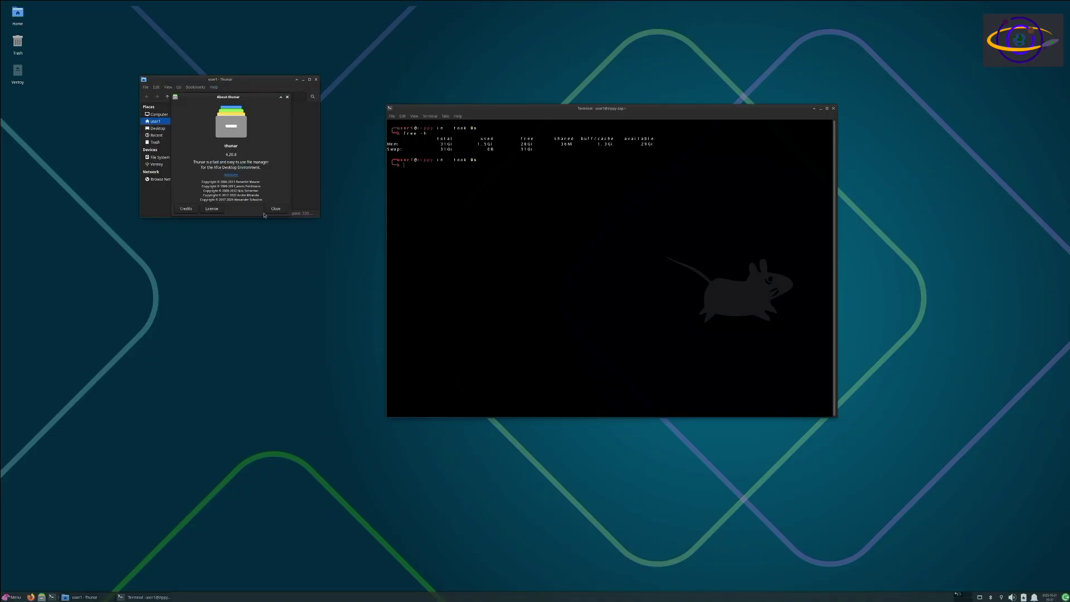
{"action": "left_click", "coordinate": [285, 208]}
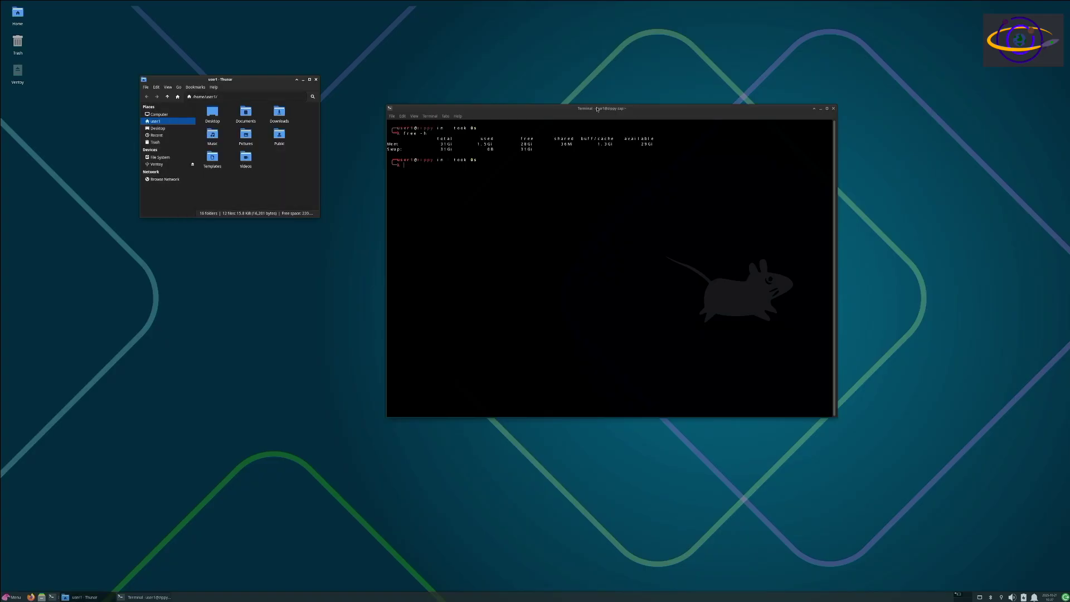
{"action": "left_click", "coordinate": [457, 116]}
{"action": "left_click", "coordinate": [460, 131]}
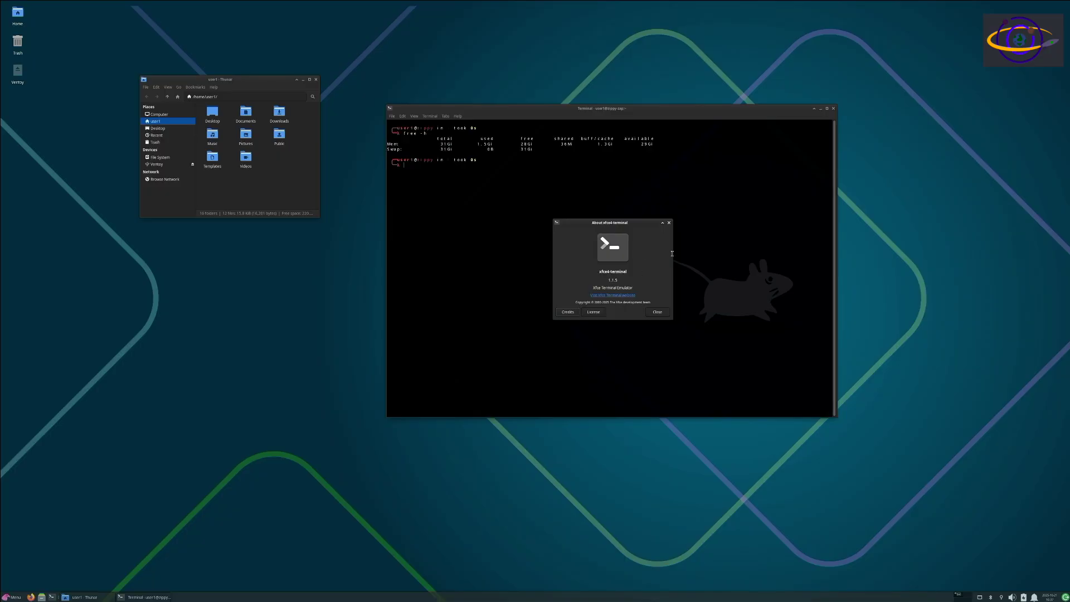
{"action": "left_click", "coordinate": [668, 223]}
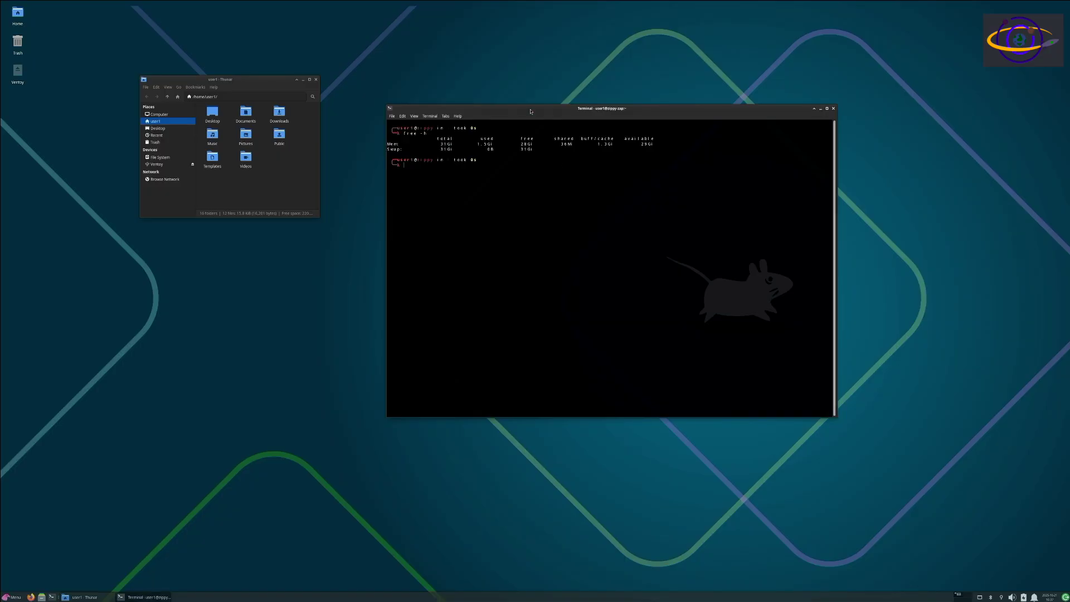
- Move the terminal up-left and run echo $SHELL to show the current shell
{"action": "left_click_drag", "start_coordinate": [452, 104], "coordinate": [434, 61]}
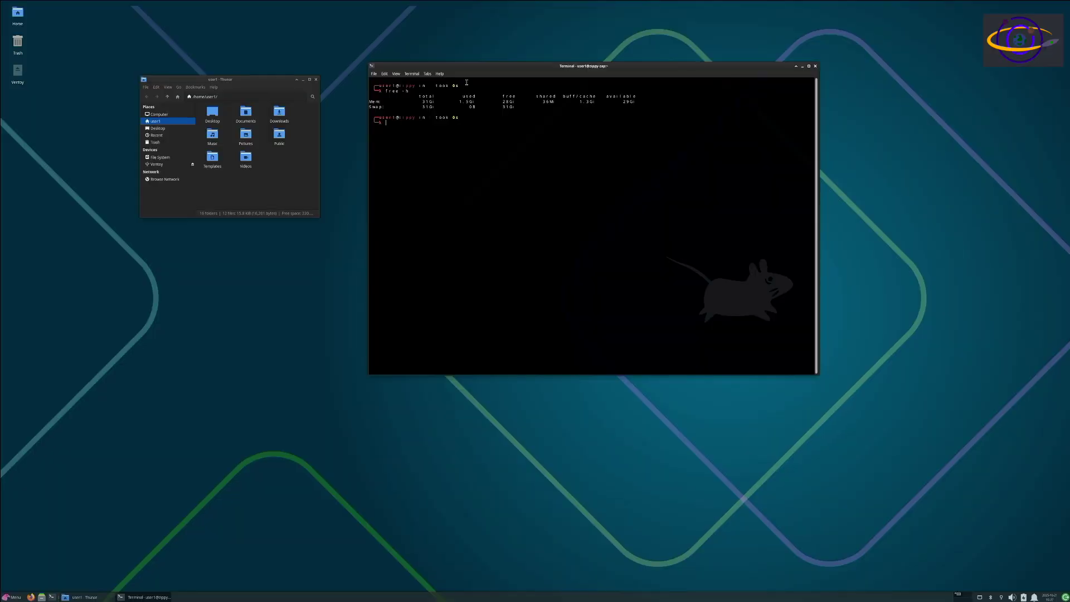
{"action": "type", "text": "cho"}
{"action": "key", "text": "Return"}
{"action": "key", "text": "Return"}
{"action": "key", "text": "Return"}
{"action": "key", "text": "Up"}
- Start fish, confirm /usr/bin/fish with echo $SHELL, then exit back to /bin/bash
{"action": "key", "text": "Return"}
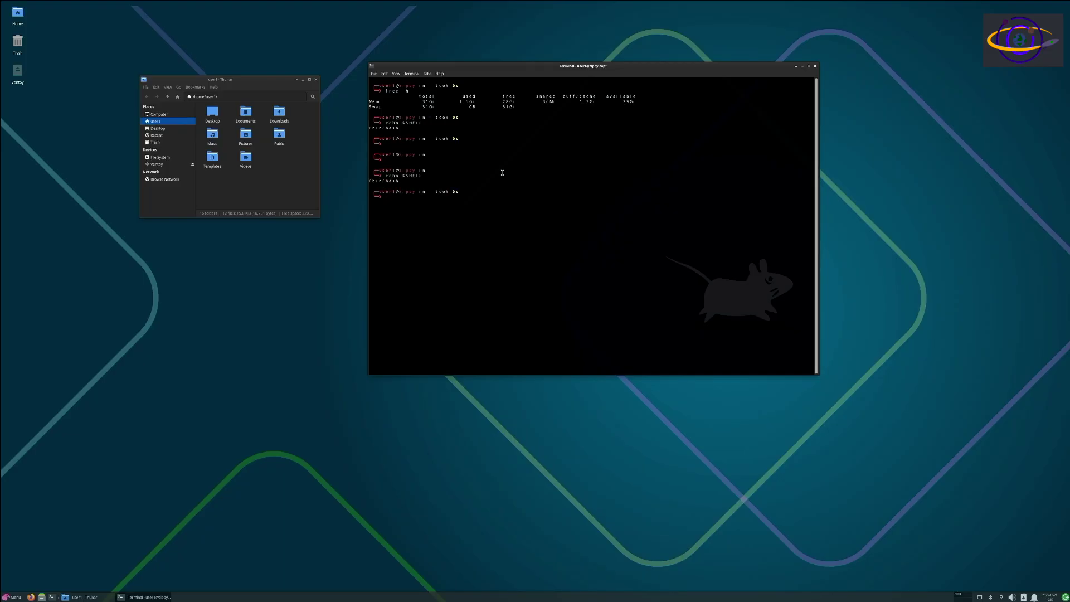
{"action": "type", "text": "fish"}
{"action": "key", "text": "Return"}
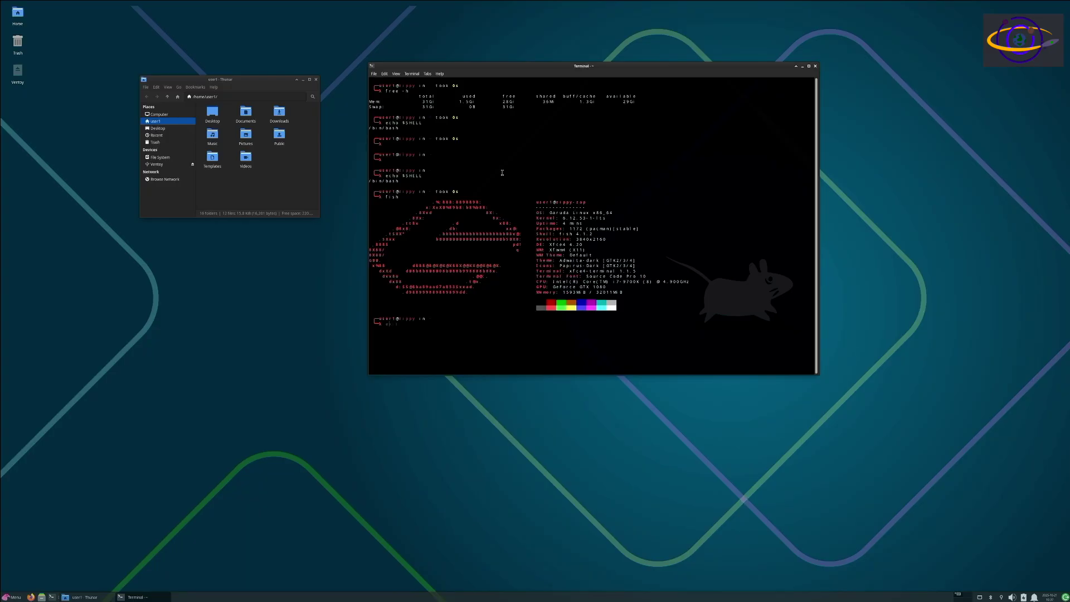
{"action": "type", "text": "echo $SHELL"}
{"action": "key", "text": "Return"}
{"action": "type", "text": "echo $SHELL"}
{"action": "key", "text": "Return"}
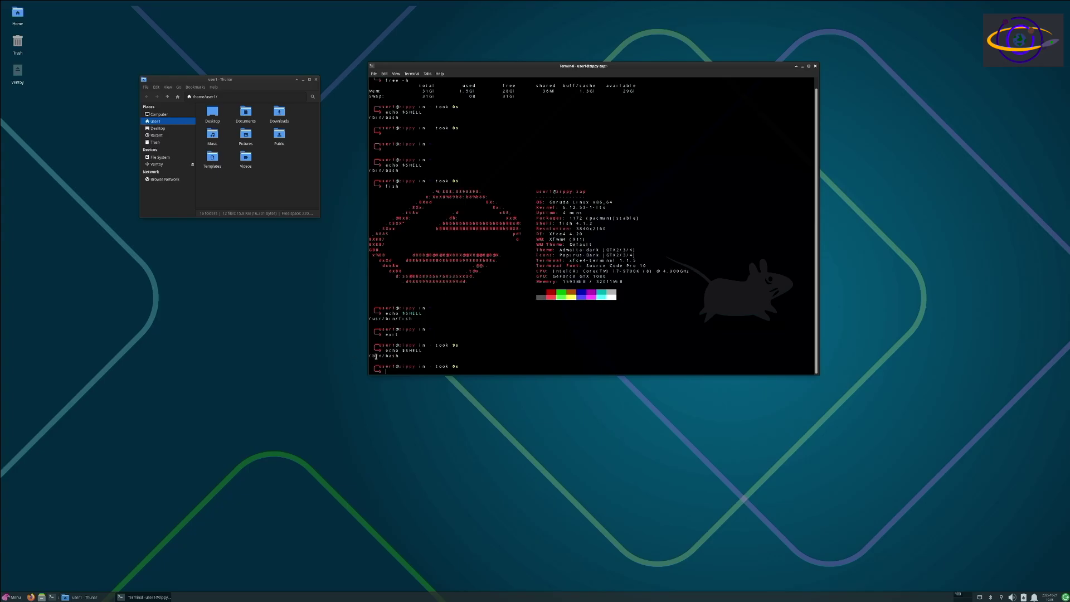
- Enlarge the terminal font with Ctrl++ and list the home folder's contents with ls
{"action": "left_click_drag", "start_coordinate": [369, 355], "coordinate": [401, 355]}
{"action": "triple_click", "coordinate": [665, 149]}
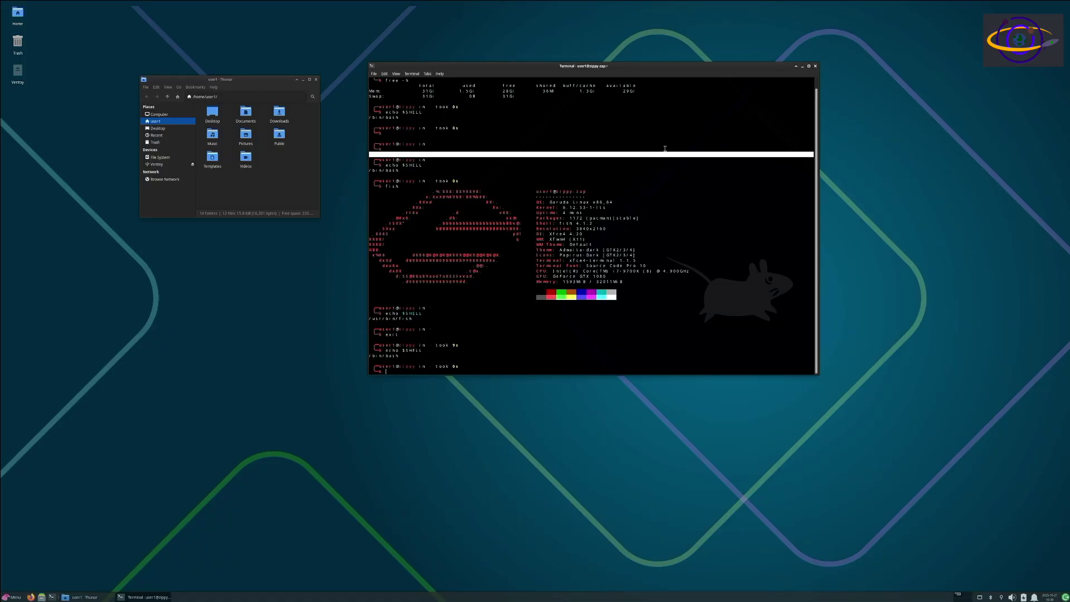
{"action": "key", "text": "ctrl+plus"}
{"action": "key", "text": "ctrl+plus"}
{"action": "key", "text": "ctrl+plus"}
{"action": "key", "text": "ctrl+plus"}
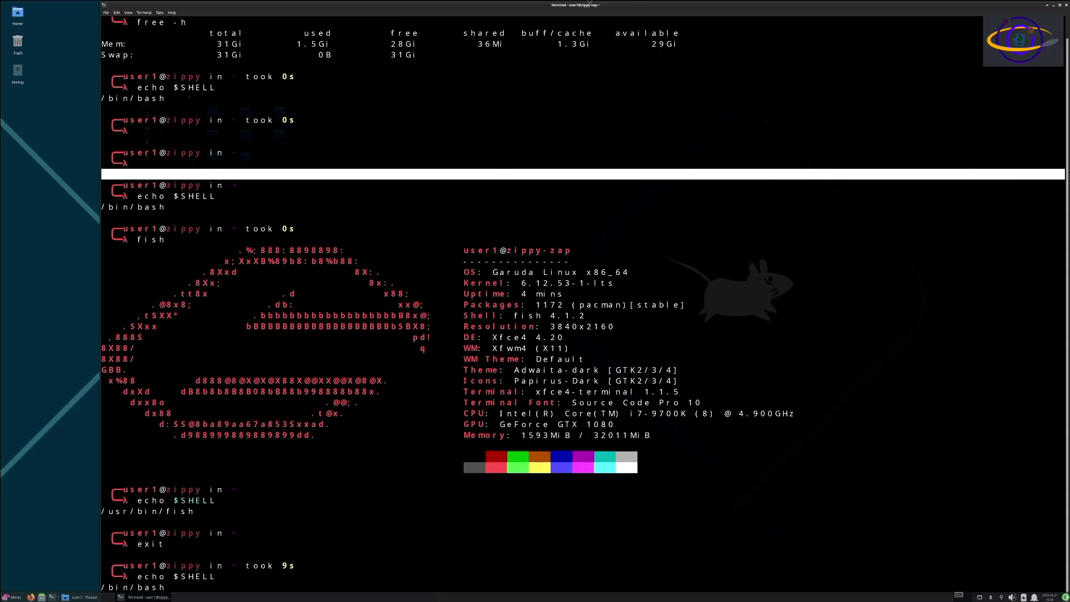
{"action": "left_click_drag", "start_coordinate": [260, 7], "coordinate": [278, 15]}
{"action": "type", "text": "ls"}
{"action": "key", "text": "Return"}
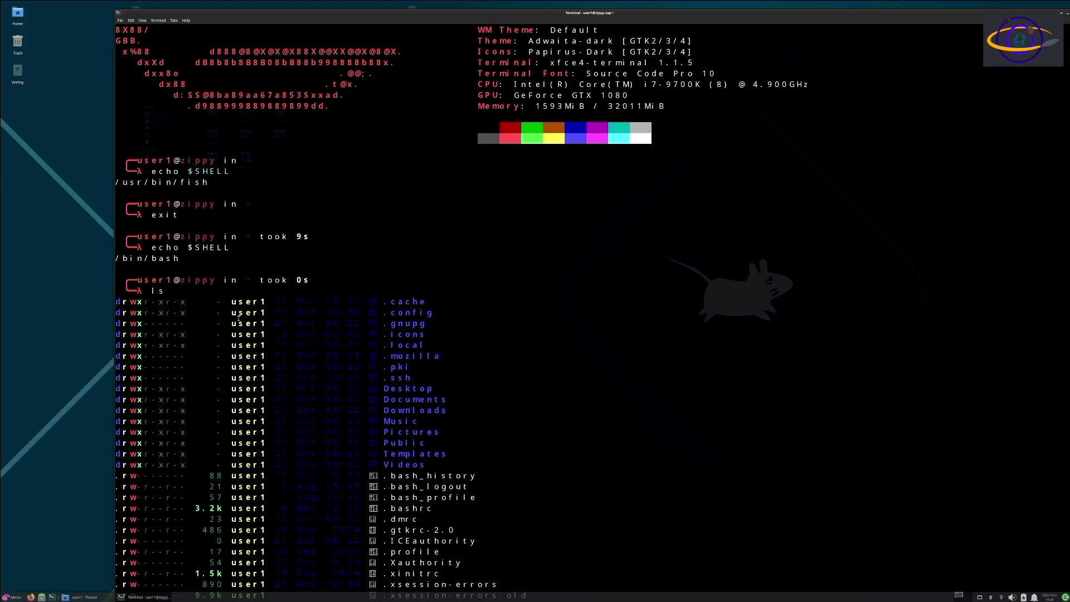
- Select the owner name in the listing, then move the terminal lower-left and shrink it to uncover Thunar
{"action": "left_click_drag", "start_coordinate": [231, 301], "coordinate": [267, 301]}
{"action": "left_click", "coordinate": [226, 302]}
{"action": "left_click_drag", "start_coordinate": [220, 303], "coordinate": [266, 302]}
{"action": "left_click", "coordinate": [221, 303]}
{"action": "left_click_drag", "start_coordinate": [502, 14], "coordinate": [456, 29]}
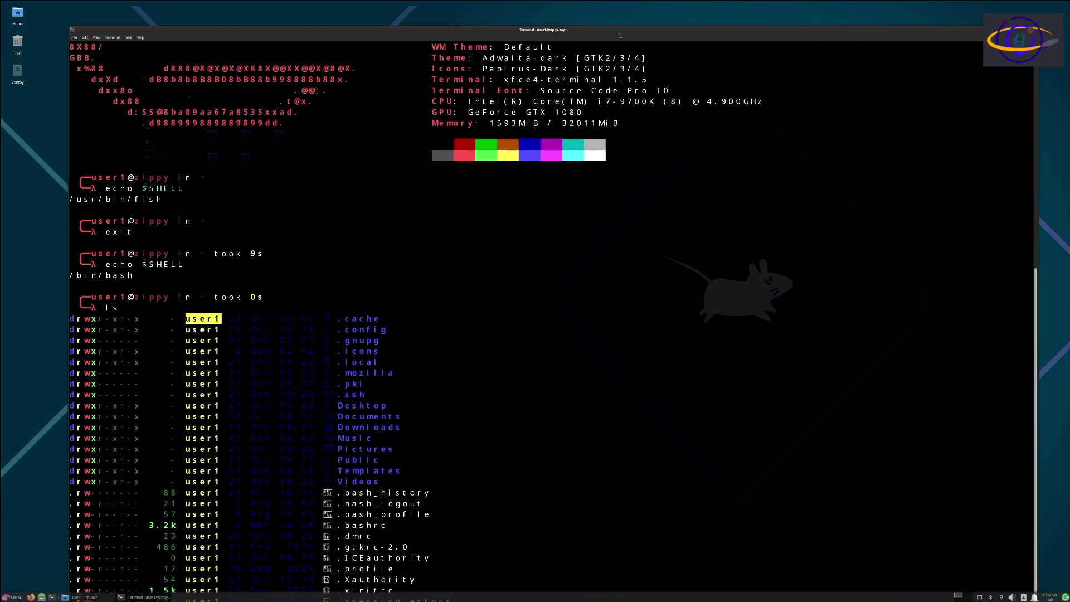
{"action": "left_click_drag", "start_coordinate": [68, 26], "coordinate": [306, 139]}
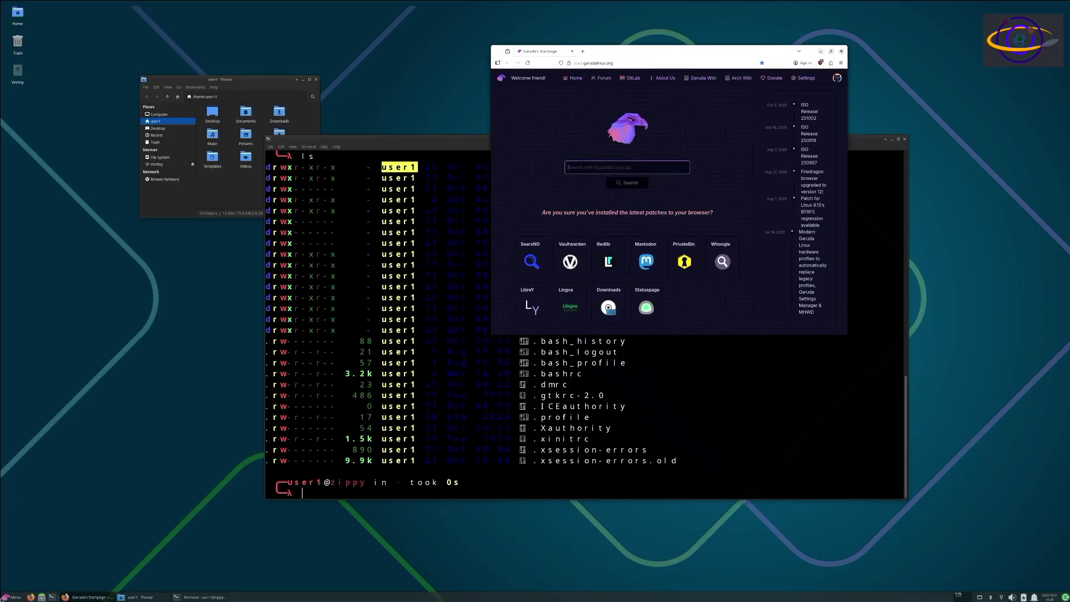
- Open the Whisker Menu's Accessories category to reach Mousepad
{"action": "left_click", "coordinate": [11, 597]}
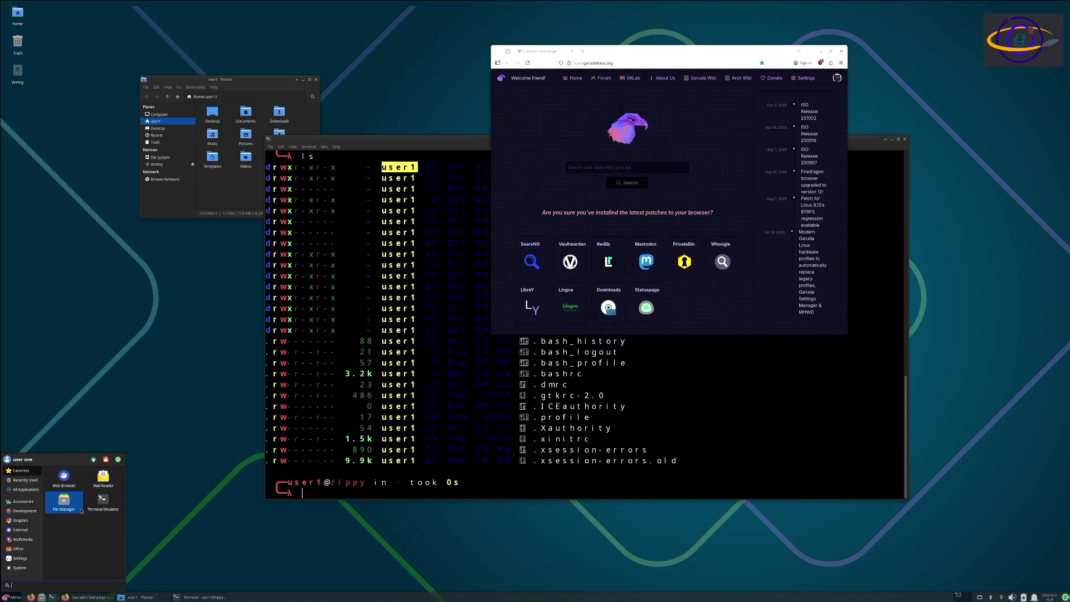
{"action": "left_click", "coordinate": [23, 501]}
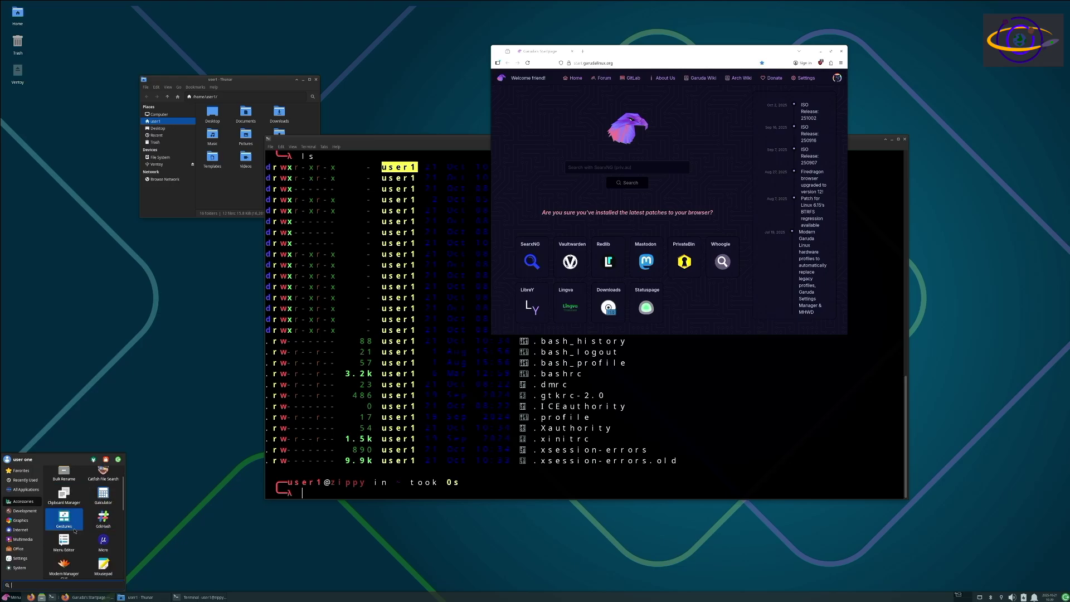
- Launch Mousepad, move it to the top-left, and view then close Help > About
{"action": "left_click", "coordinate": [105, 538]}
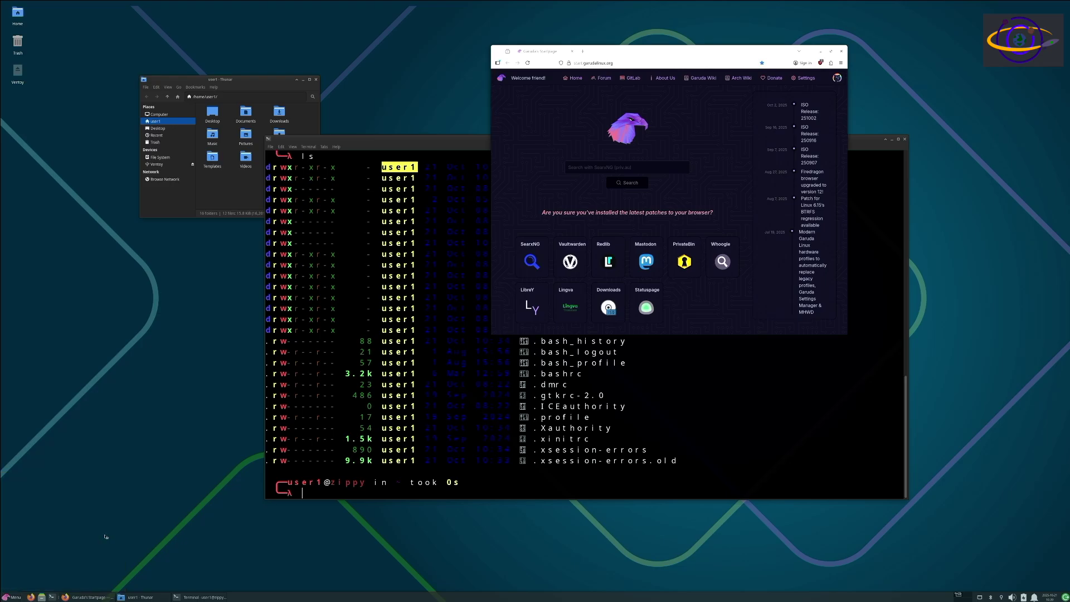
{"action": "left_click_drag", "start_coordinate": [568, 232], "coordinate": [201, 43]}
{"action": "left_click", "coordinate": [161, 49]}
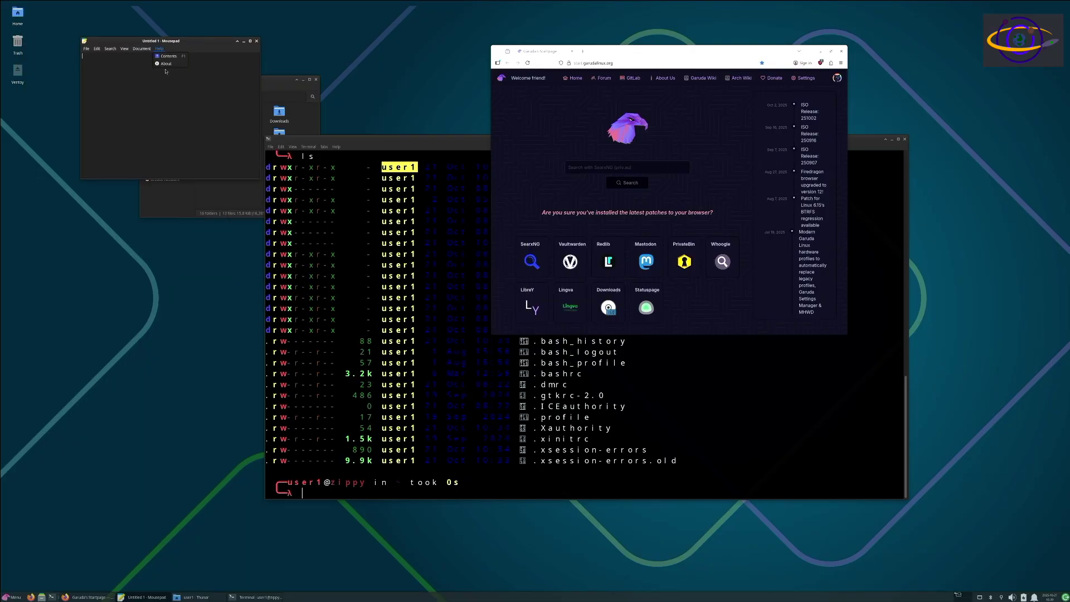
{"action": "left_click", "coordinate": [172, 64]}
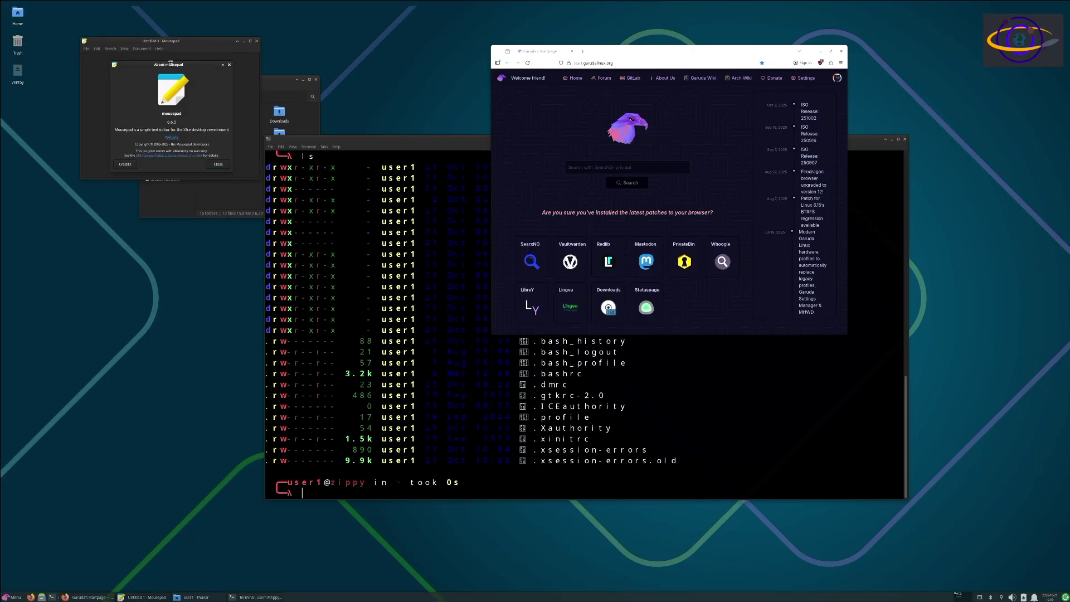
{"action": "left_click", "coordinate": [229, 65]}
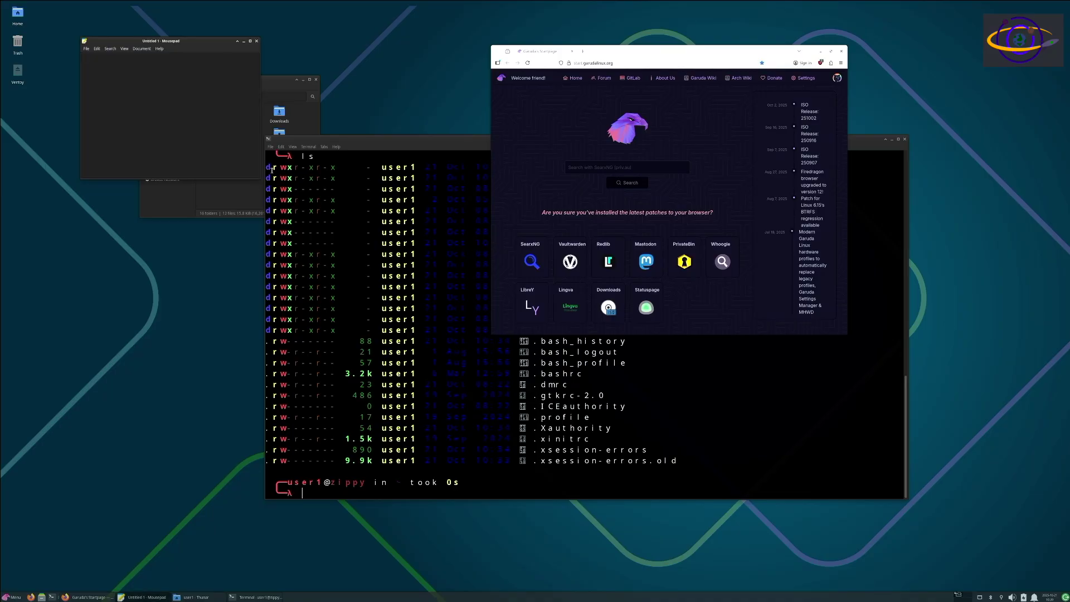
- Enlarge the Untitled 1 window, move it toward the lower left, and place Thunar at upper left
{"action": "left_click_drag", "start_coordinate": [254, 182], "coordinate": [301, 282]}
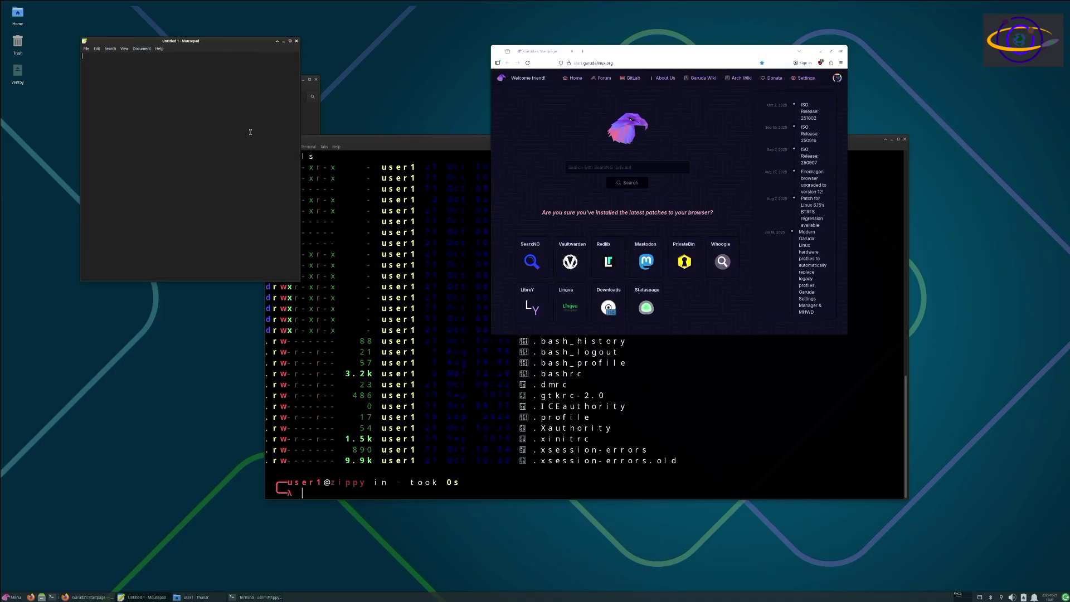
{"action": "left_click_drag", "start_coordinate": [216, 43], "coordinate": [241, 252]}
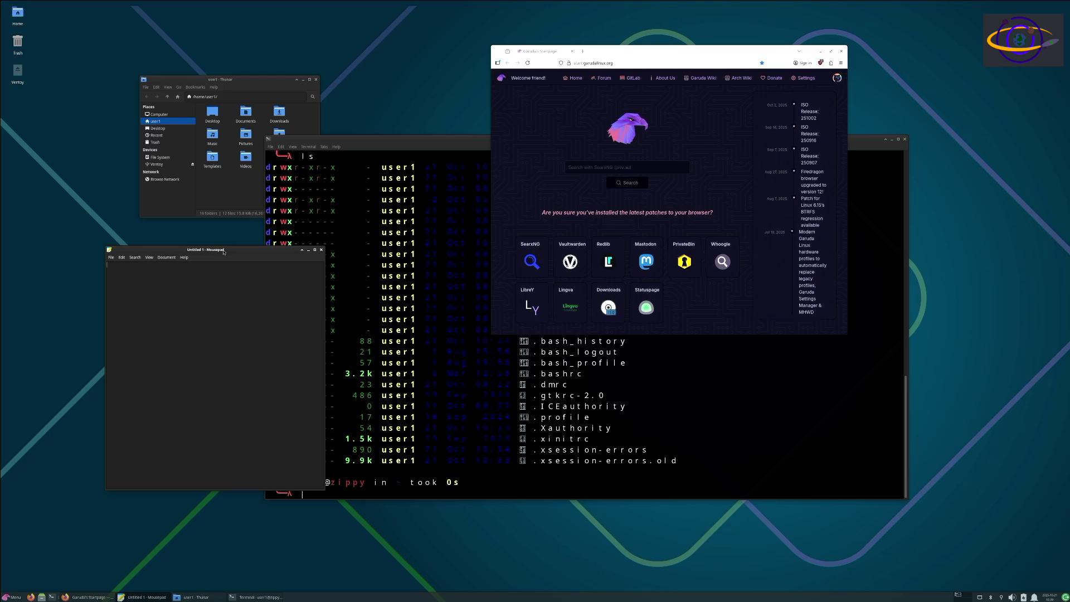
{"action": "left_click_drag", "start_coordinate": [223, 251], "coordinate": [296, 307]}
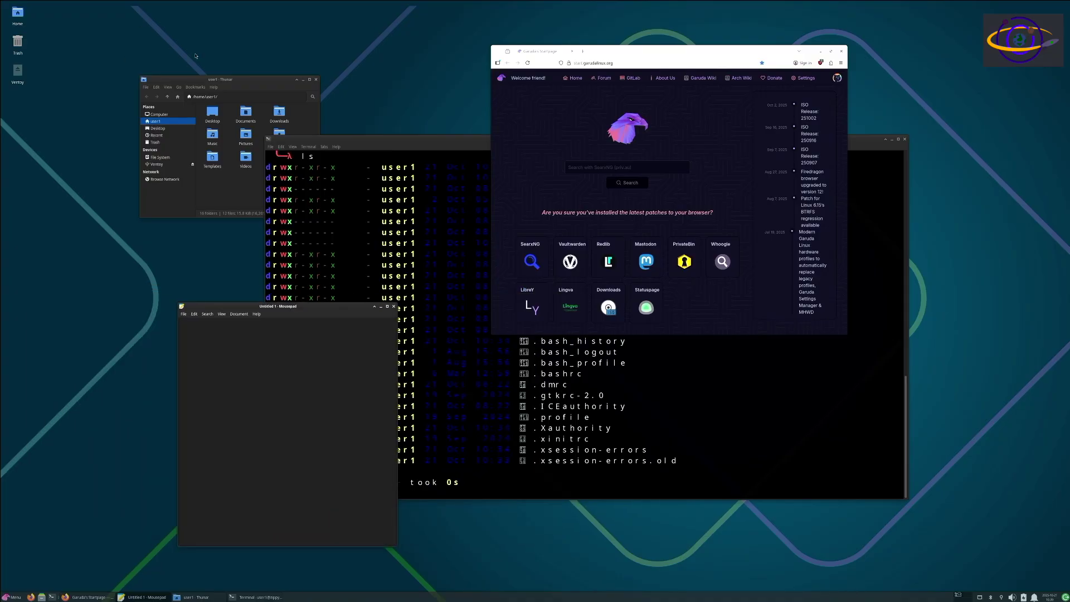
{"action": "left_click_drag", "start_coordinate": [228, 87], "coordinate": [269, 82]}
- Drag Firefox by its tab bar over to the right side of the screen
{"action": "left_click_drag", "start_coordinate": [592, 51], "coordinate": [763, 85]}
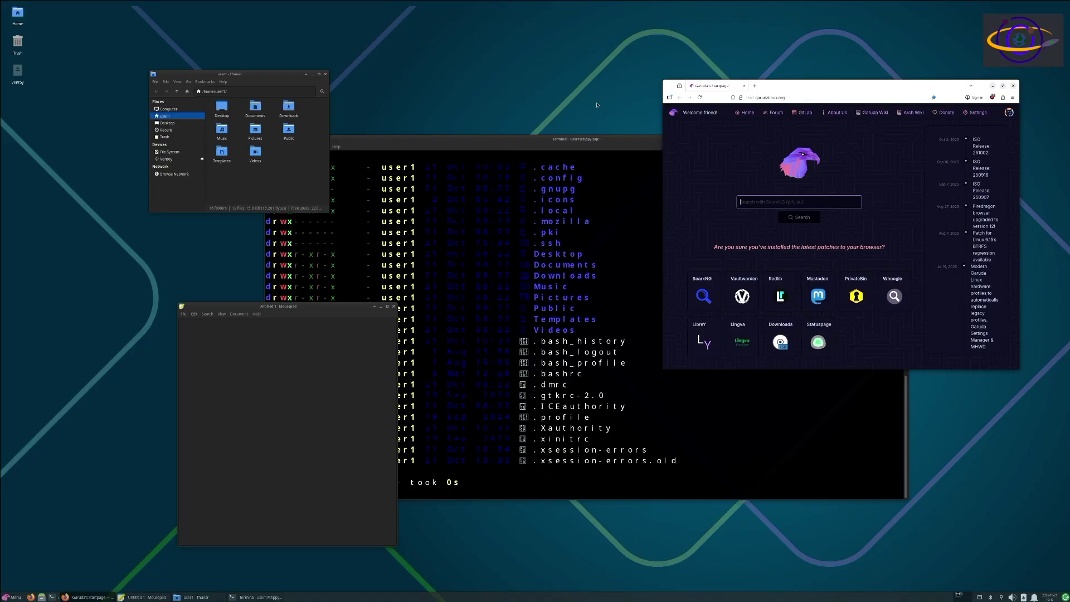
- Open Settings > Appearance from the applications menu and move its window to the top
{"action": "left_click", "coordinate": [12, 597]}
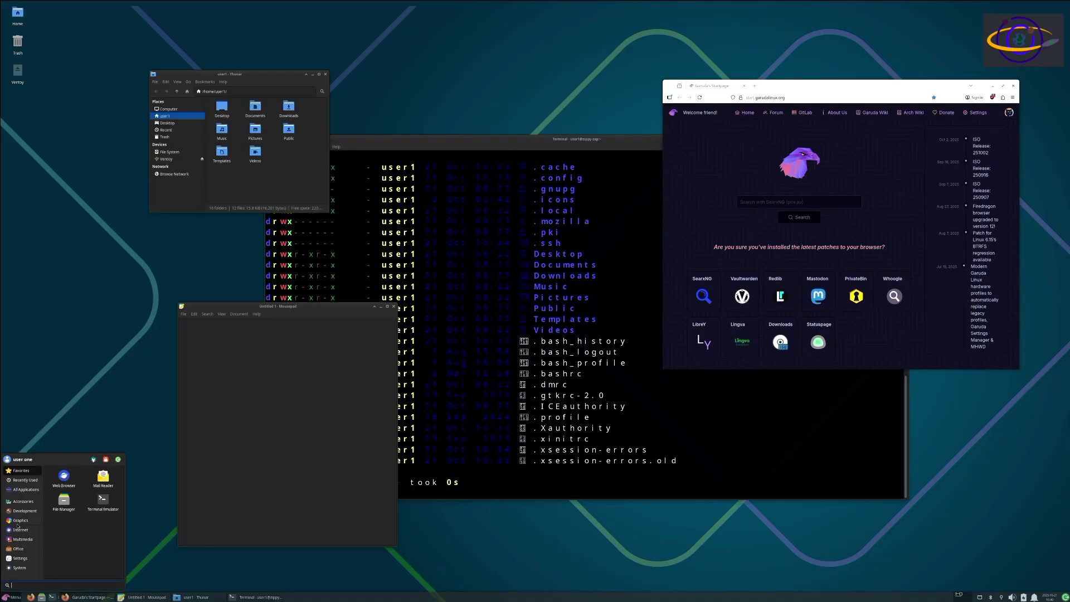
{"action": "left_click", "coordinate": [21, 558]}
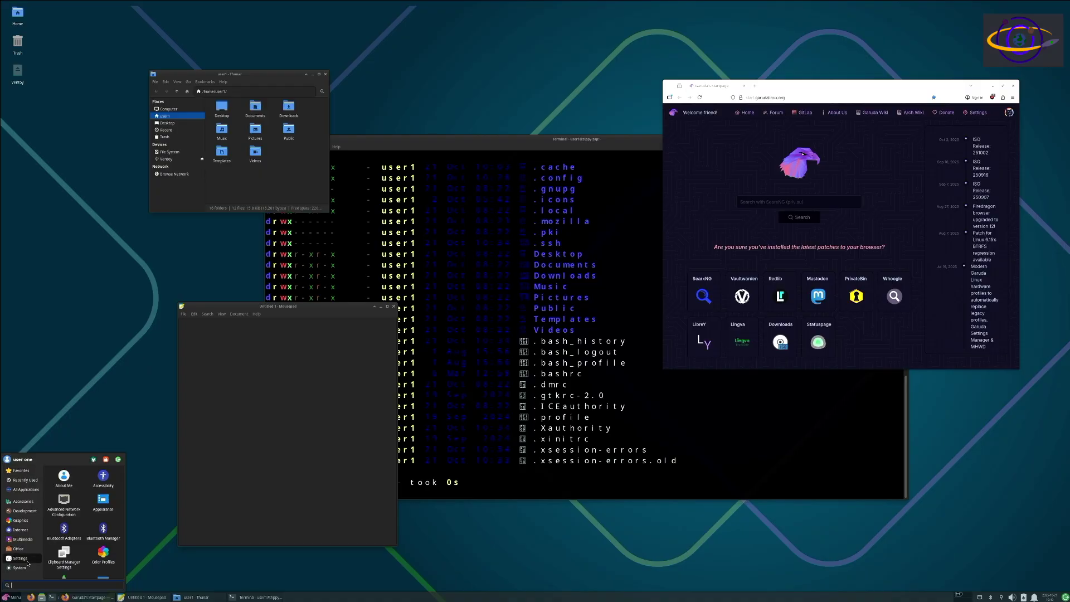
{"action": "left_click", "coordinate": [101, 506]}
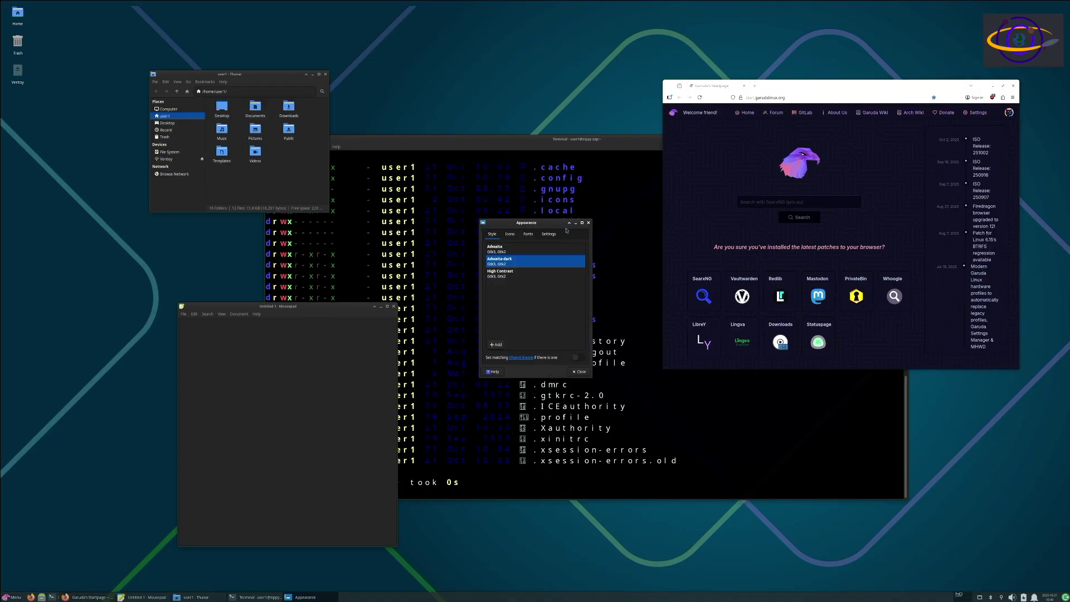
{"action": "left_click_drag", "start_coordinate": [537, 221], "coordinate": [568, 70]}
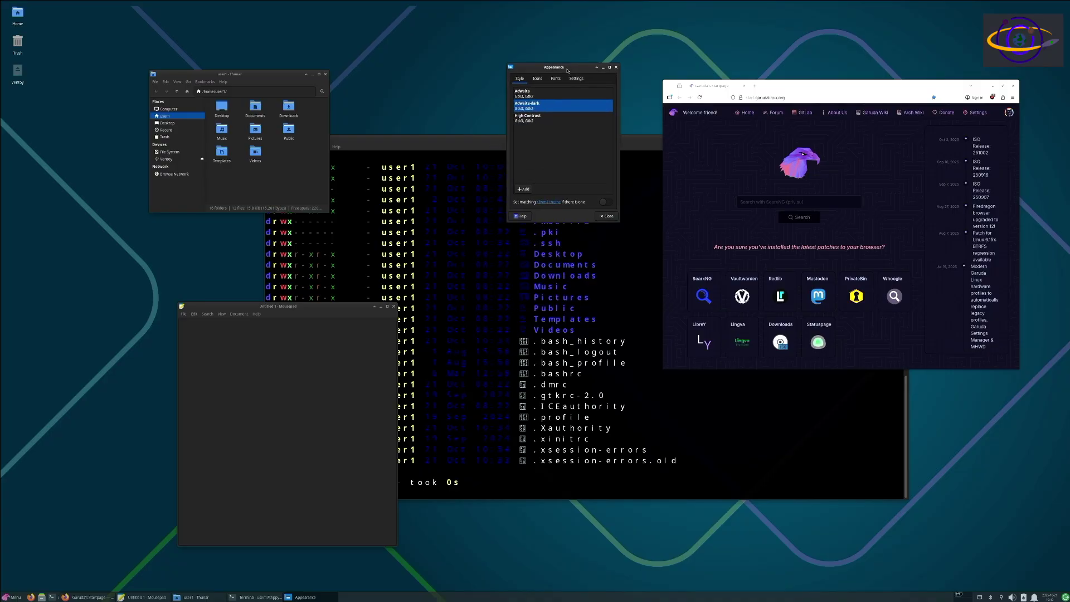
- Try the High Contrast and Adwaita styles, finishing on Adwaita-dark
{"action": "left_click", "coordinate": [532, 119]}
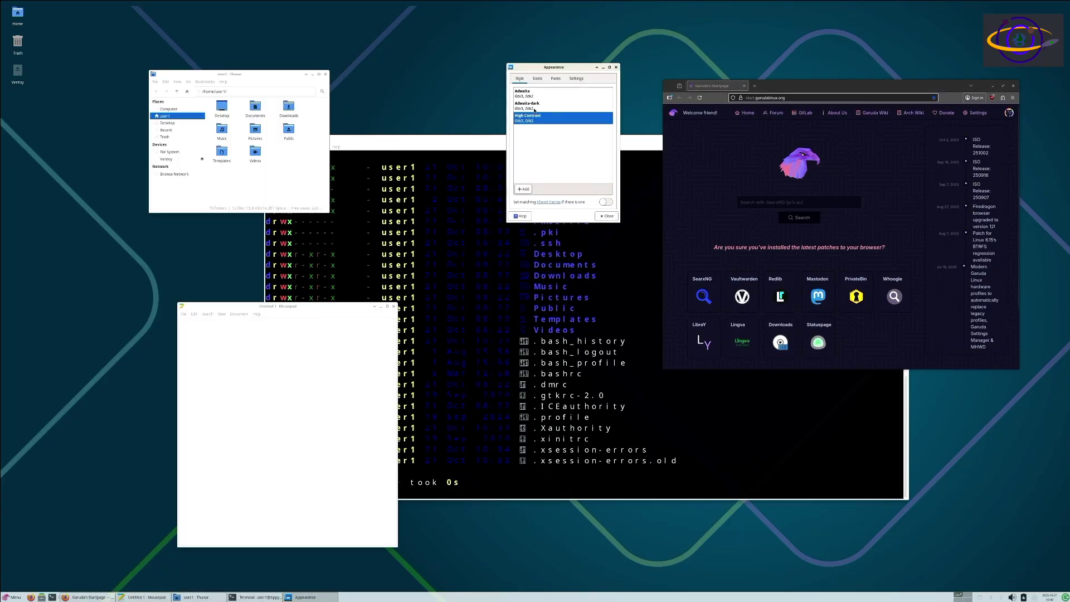
{"action": "left_click", "coordinate": [535, 106]}
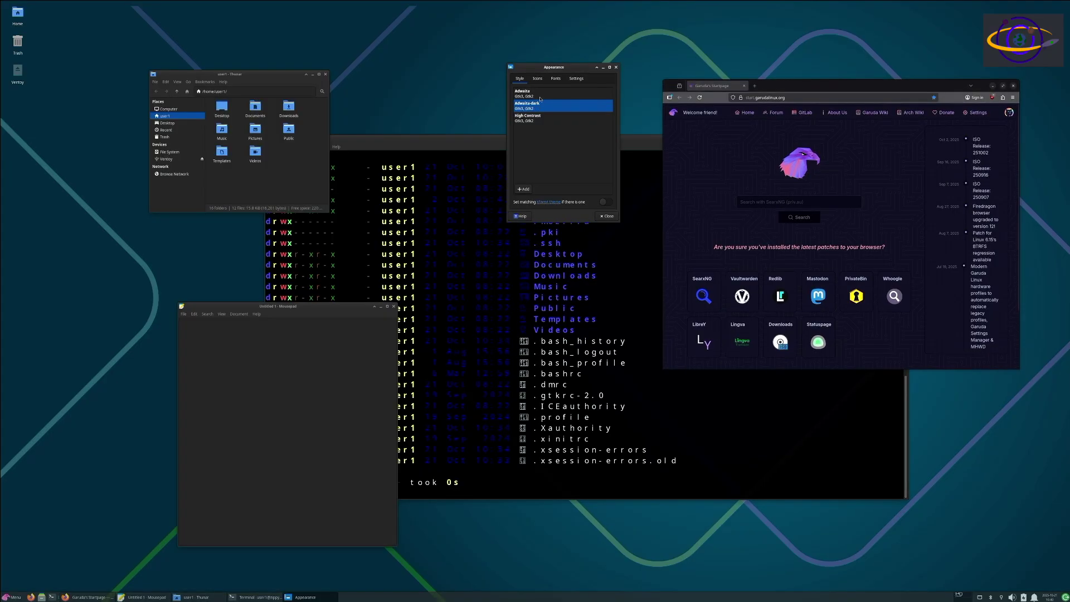
{"action": "left_click", "coordinate": [540, 95]}
{"action": "left_click", "coordinate": [539, 108]}
- Open a second Thunar window and scroll through the Settings applications in the menu
{"action": "left_click", "coordinate": [42, 597]}
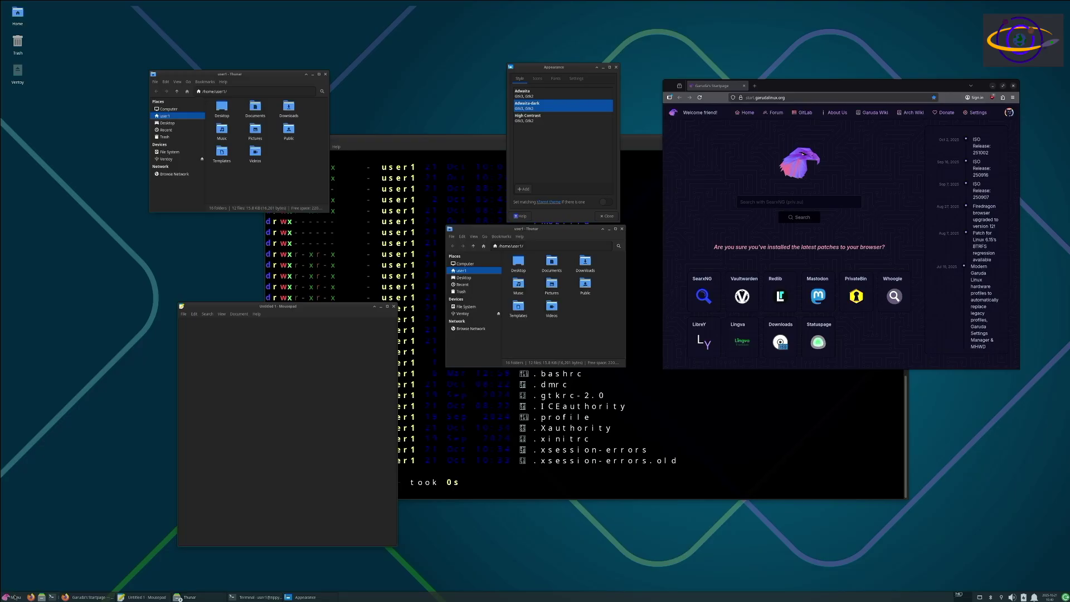
{"action": "left_click", "coordinate": [12, 597]}
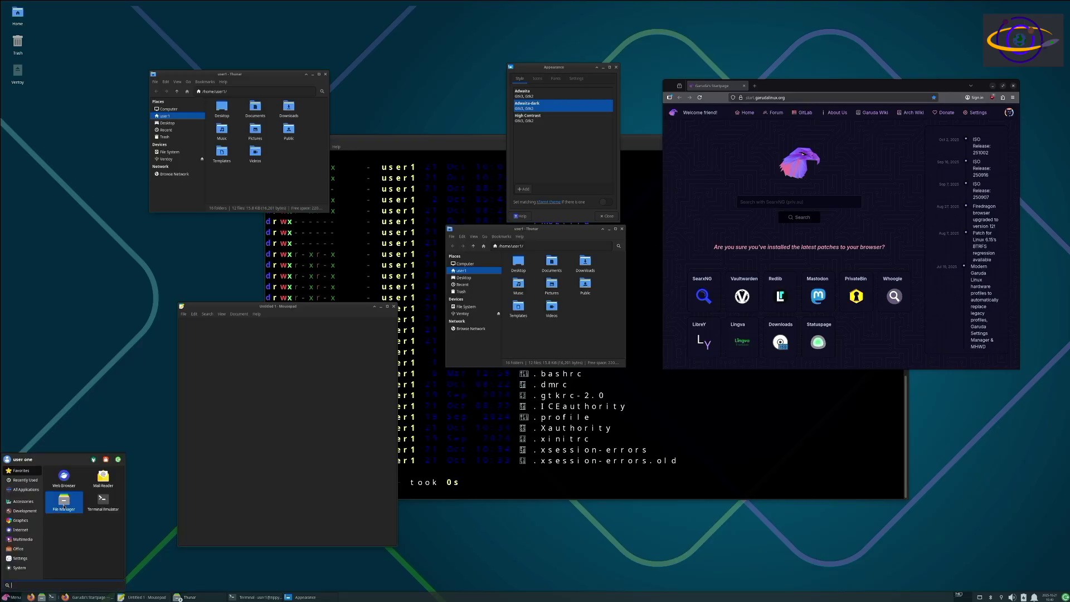
{"action": "left_click", "coordinate": [21, 559]}
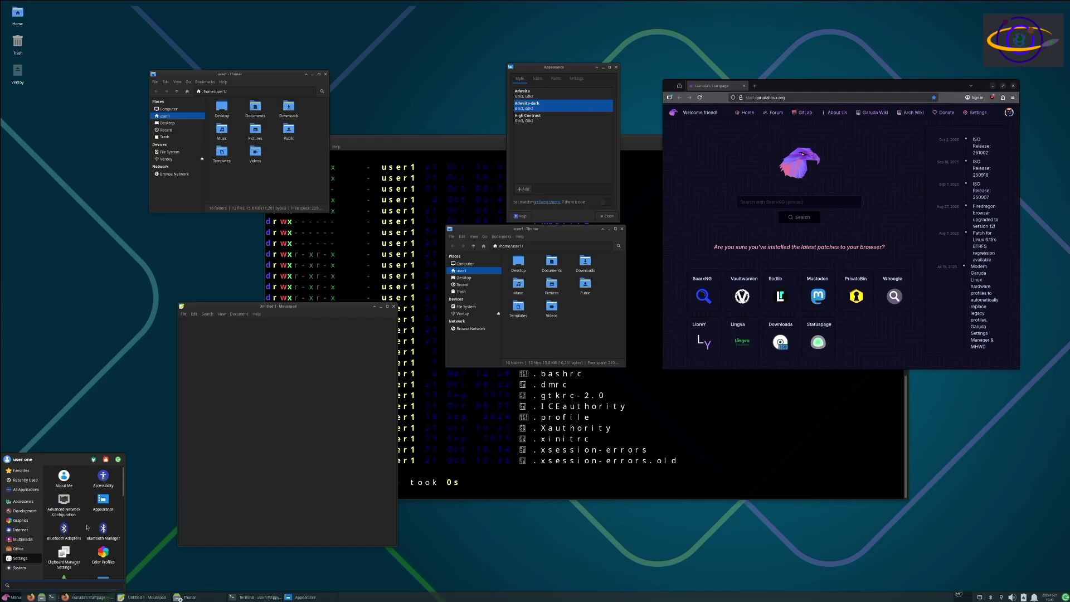
{"action": "scroll", "coordinate": [101, 515], "scroll_direction": "down", "scroll_amount": 1}
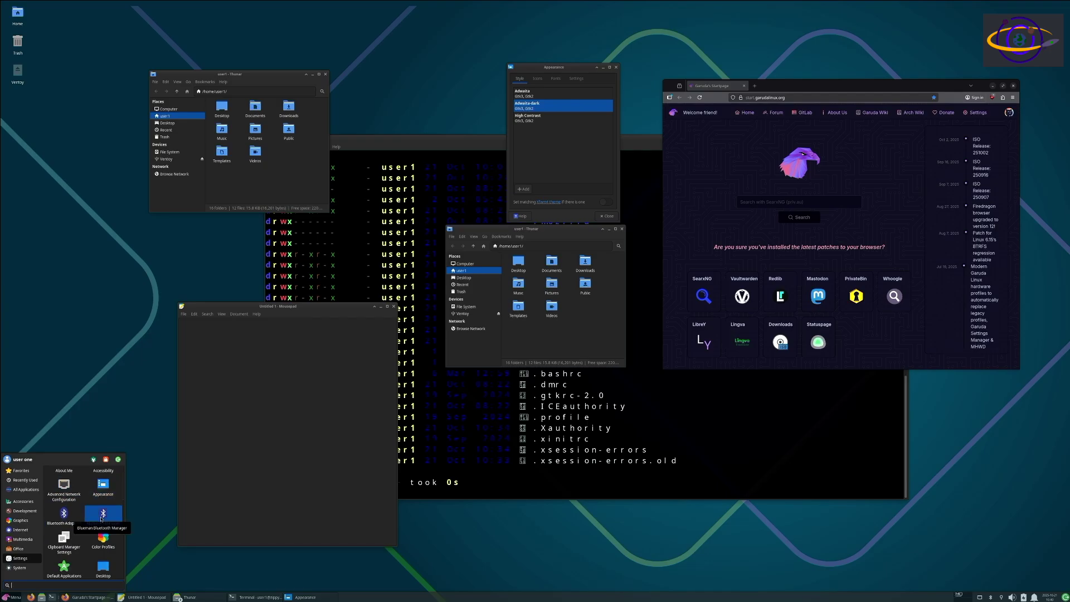
{"action": "scroll", "coordinate": [101, 518], "scroll_direction": "down", "scroll_amount": 3}
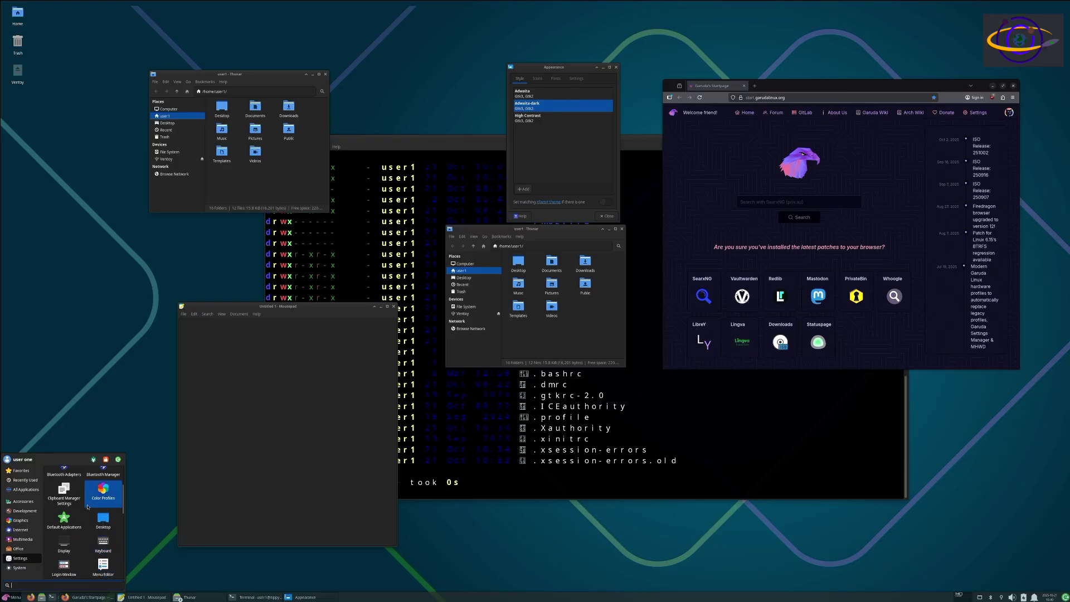
{"action": "scroll", "coordinate": [82, 557], "scroll_direction": "down", "scroll_amount": 1}
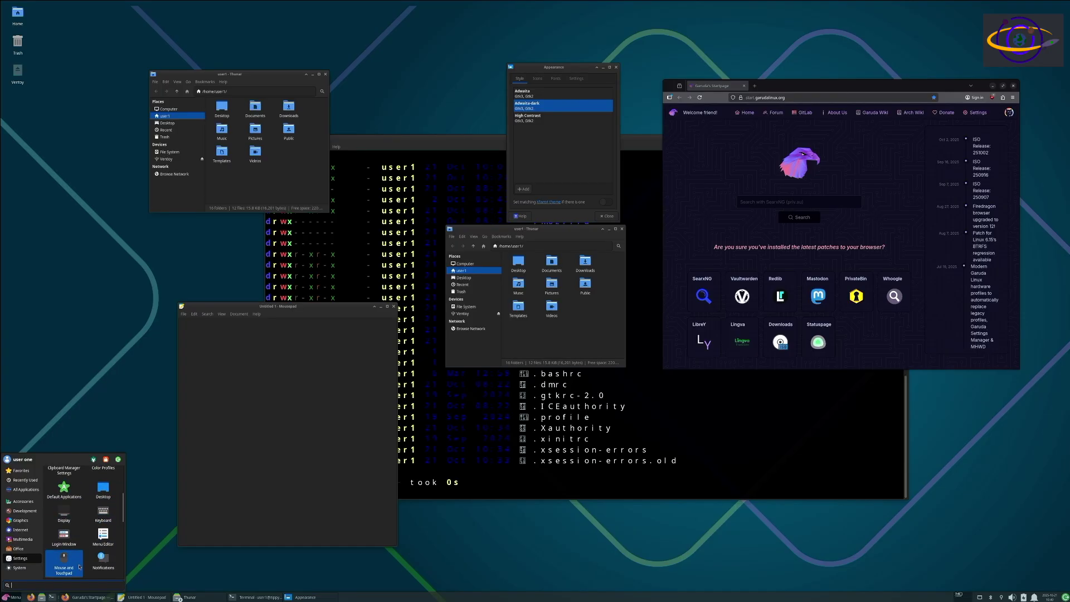
{"action": "scroll", "coordinate": [80, 567], "scroll_direction": "down", "scroll_amount": 2}
{"action": "scroll", "coordinate": [85, 559], "scroll_direction": "down", "scroll_amount": 1}
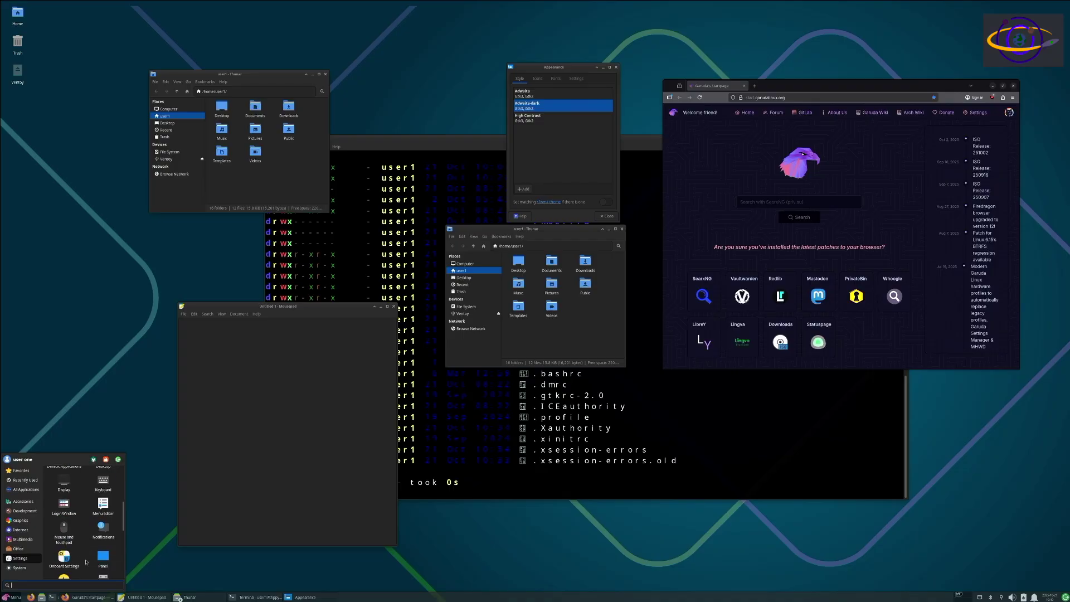
{"action": "scroll", "coordinate": [103, 544], "scroll_direction": "down", "scroll_amount": 1}
- Open Panel Preferences at the top left and move the second Thunar window to the lower right
{"action": "left_click", "coordinate": [103, 536]}
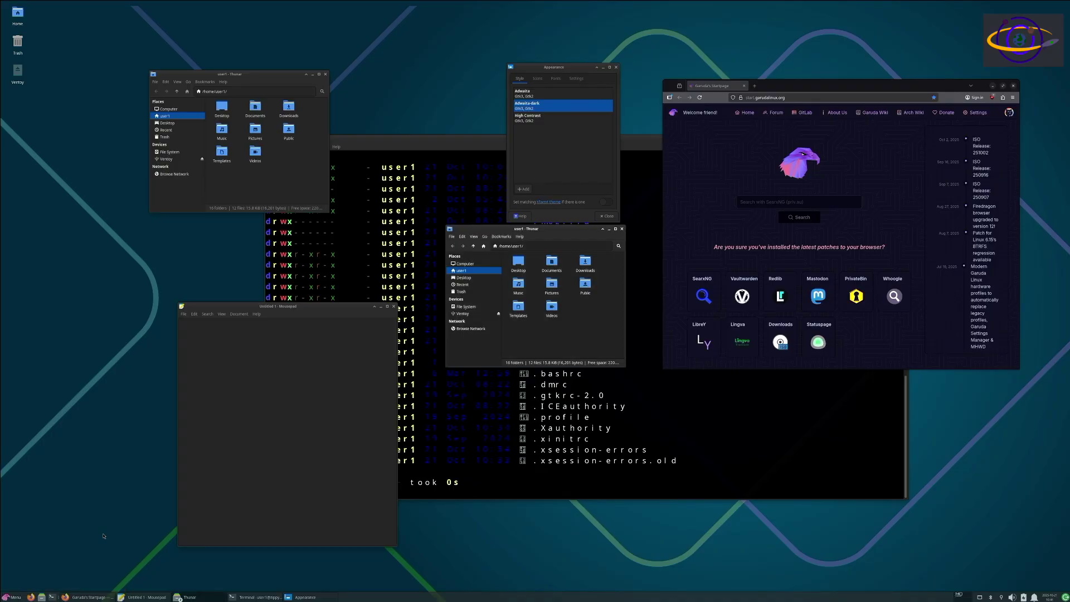
{"action": "left_click_drag", "start_coordinate": [534, 203], "coordinate": [441, 44]}
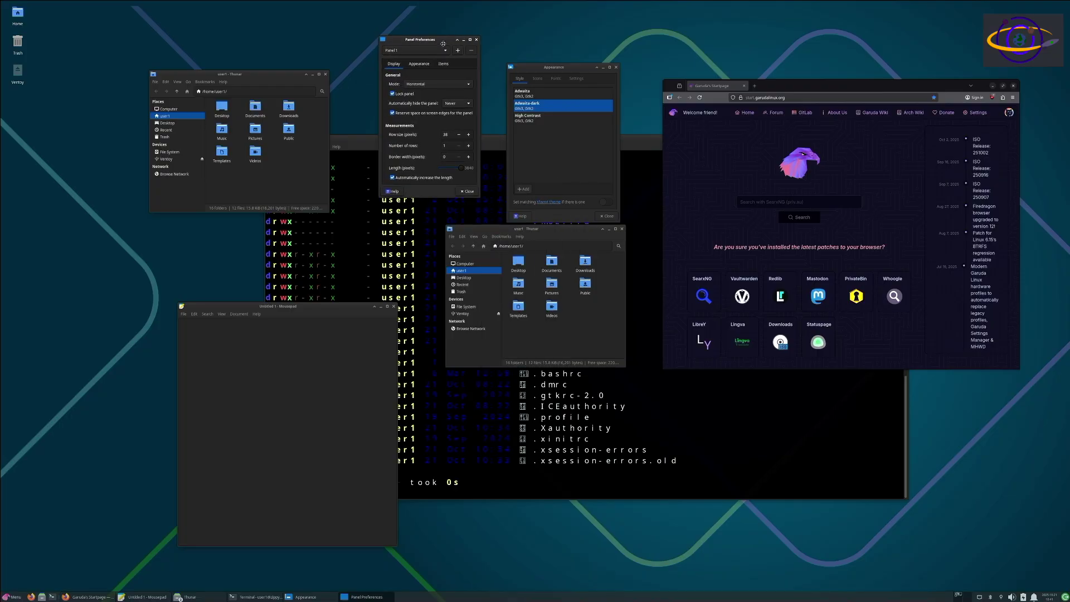
{"action": "left_click", "coordinate": [622, 229]}
{"action": "left_click_drag", "start_coordinate": [588, 233], "coordinate": [874, 421]}
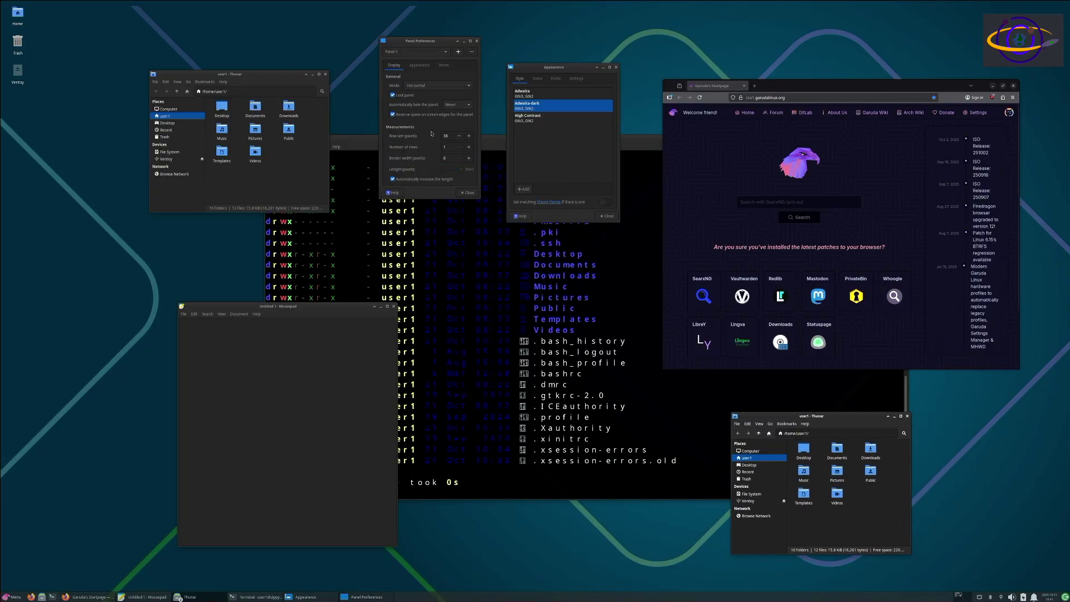
- Unlock the panel and switch its mode from Vertical to Deskbar
{"action": "left_click", "coordinate": [393, 96]}
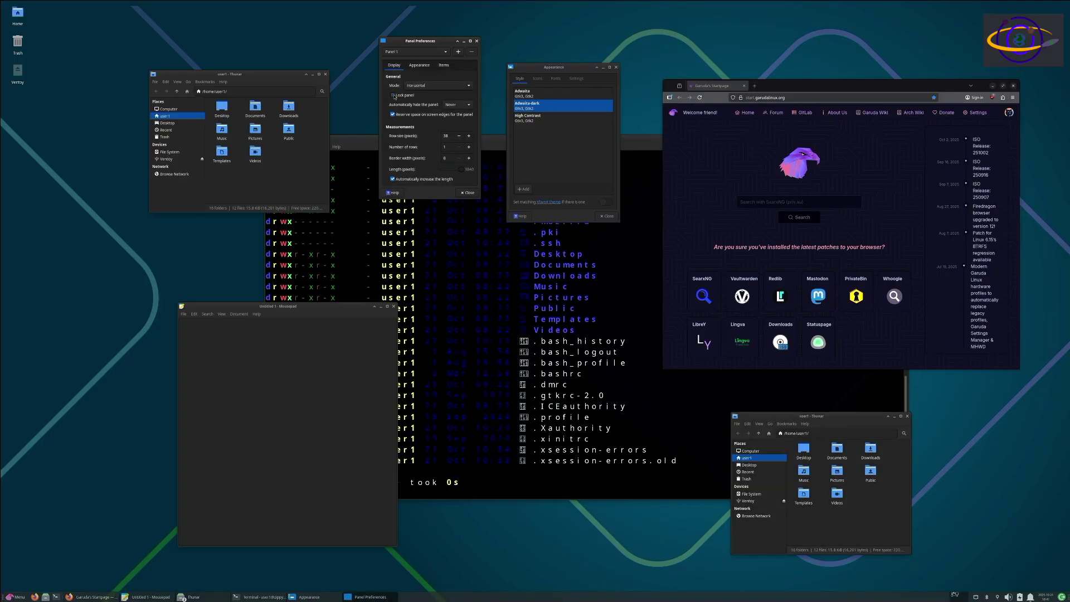
{"action": "left_click", "coordinate": [433, 87]}
{"action": "left_click", "coordinate": [430, 95]}
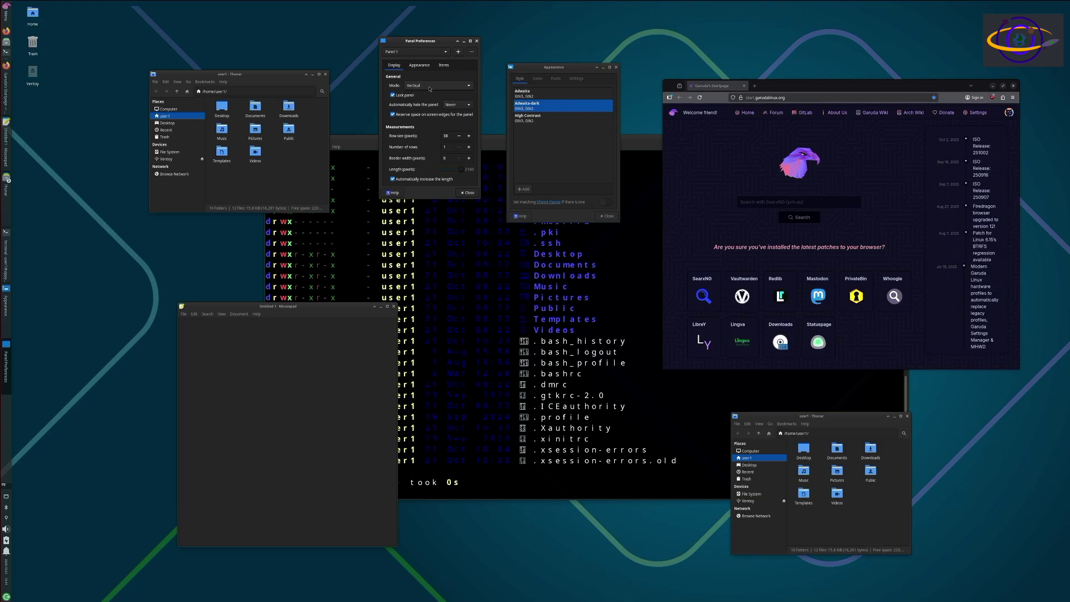
{"action": "left_click", "coordinate": [429, 87]}
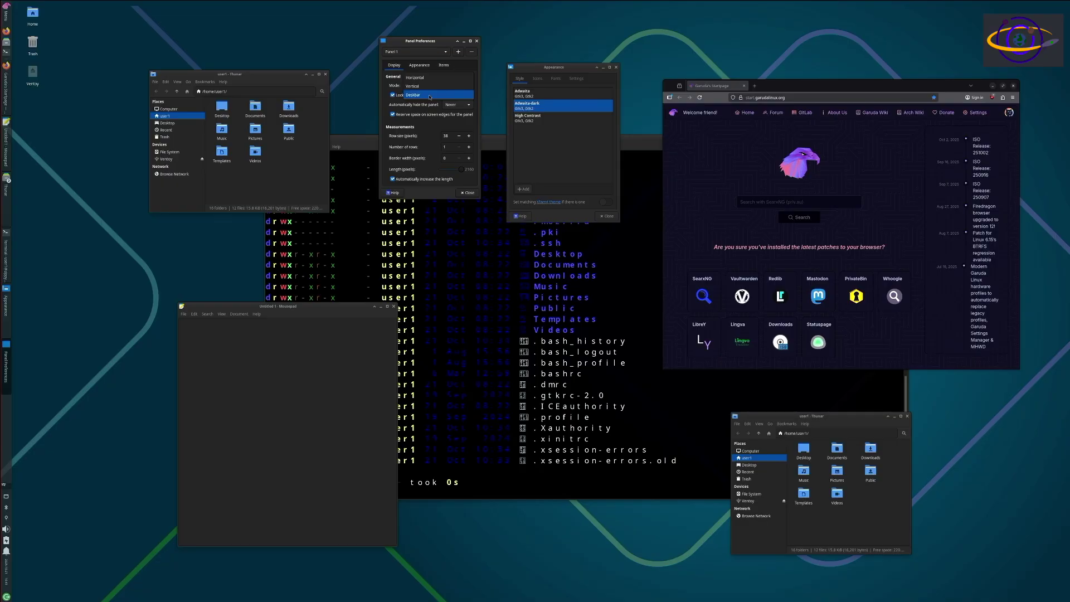
{"action": "left_click", "coordinate": [430, 95]}
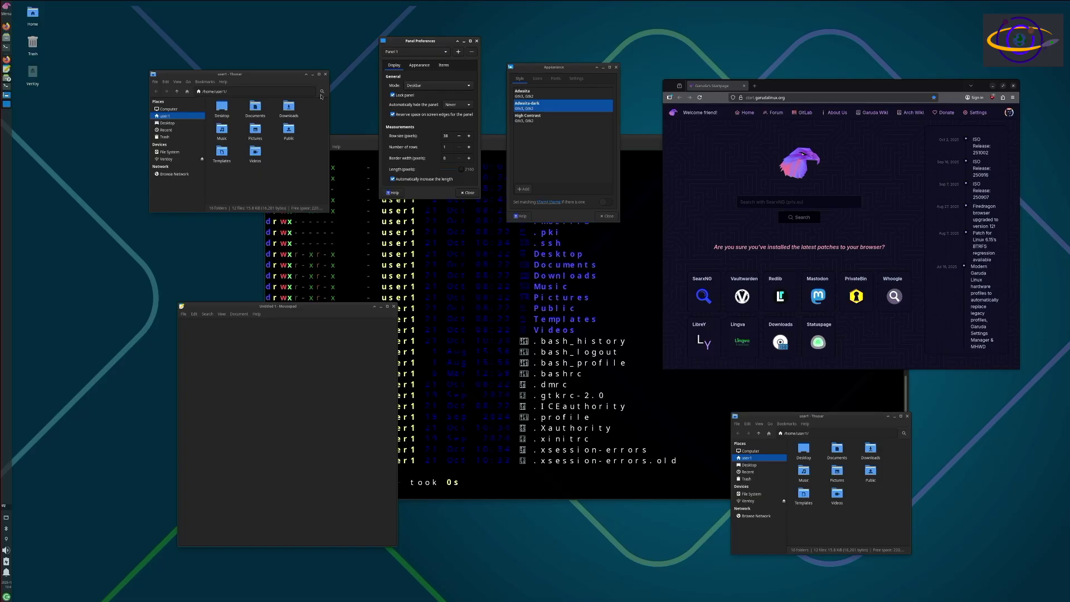
{"action": "left_click", "coordinate": [429, 87]}
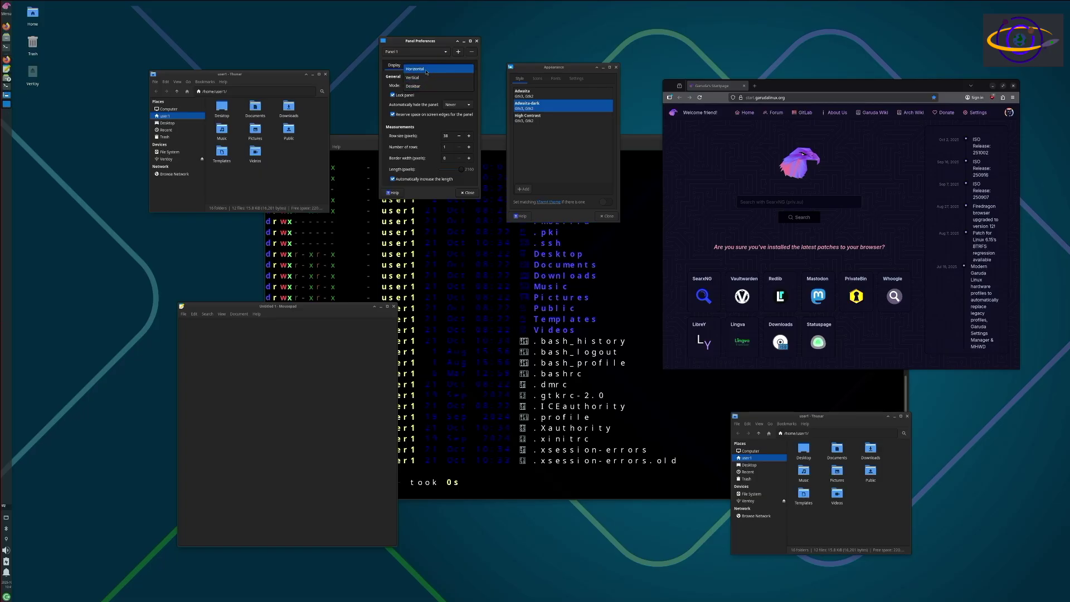
- Set the panel to Horizontal mode, stop it reserving border space, and keep auto-hide at Never
{"action": "left_click", "coordinate": [427, 71]}
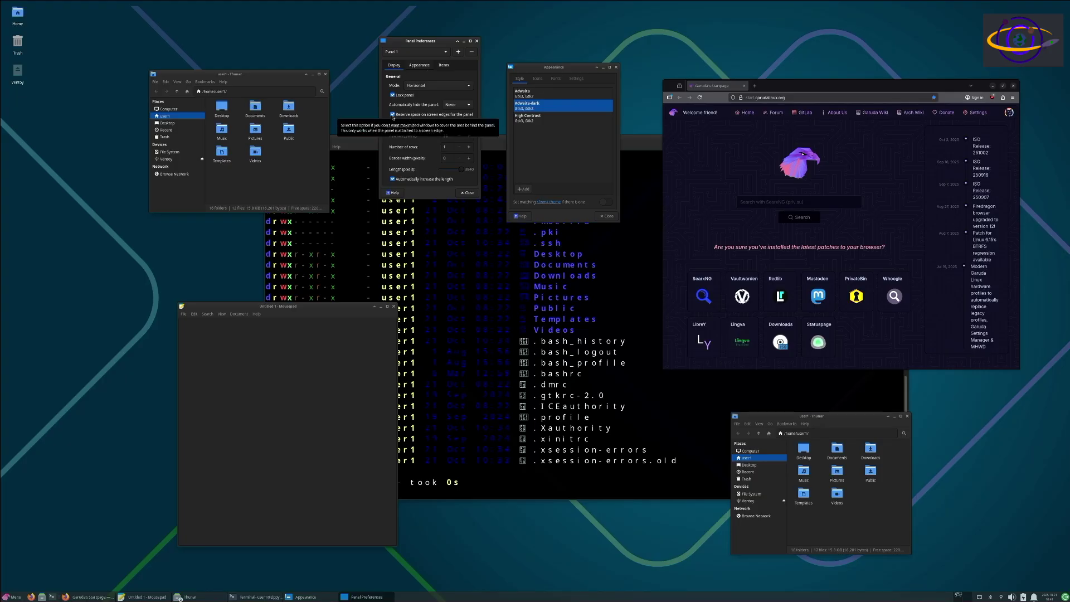
{"action": "left_click", "coordinate": [393, 115]}
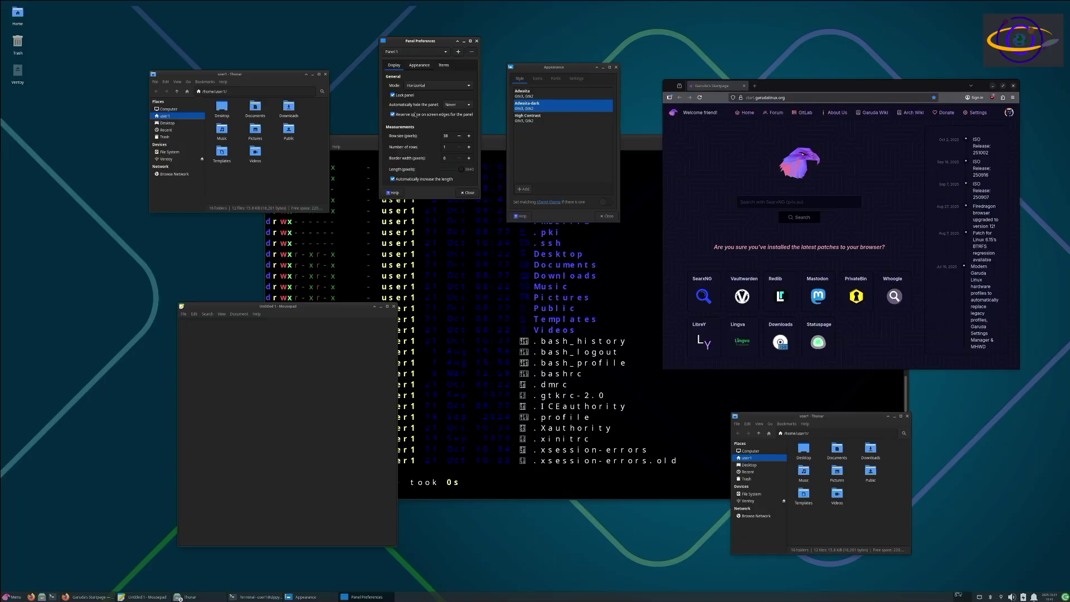
{"action": "left_click", "coordinate": [449, 106]}
{"action": "left_click", "coordinate": [451, 106]}
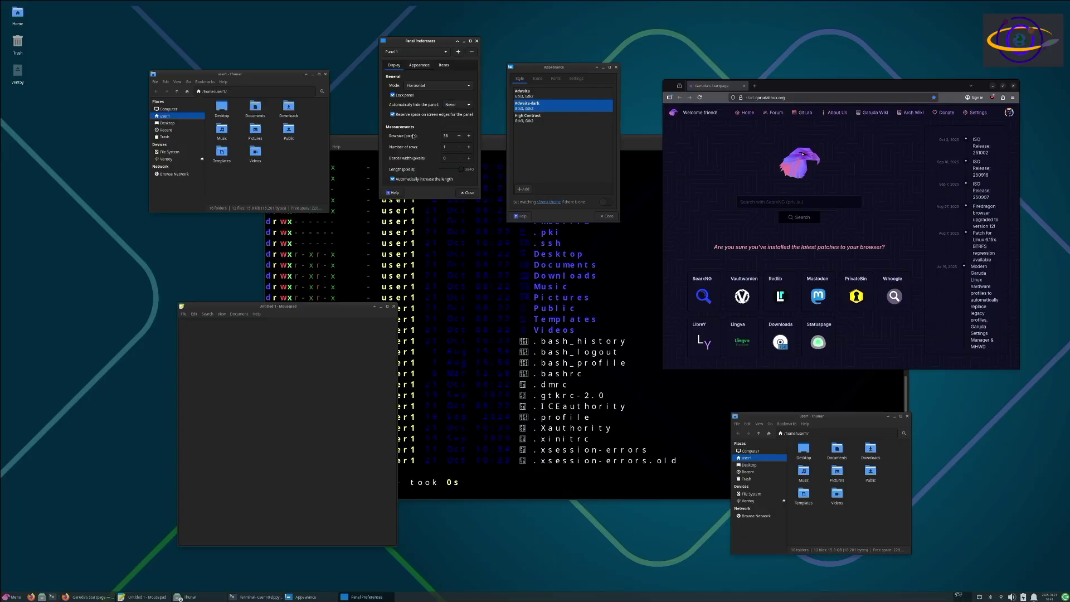
- Raise the bottom panel's row size step by step, from 45 through 64 and beyond
{"action": "left_click", "coordinate": [468, 136]}
{"action": "left_click", "coordinate": [469, 136]}
{"action": "left_click", "coordinate": [469, 136]}
{"action": "left_click", "coordinate": [469, 136]}
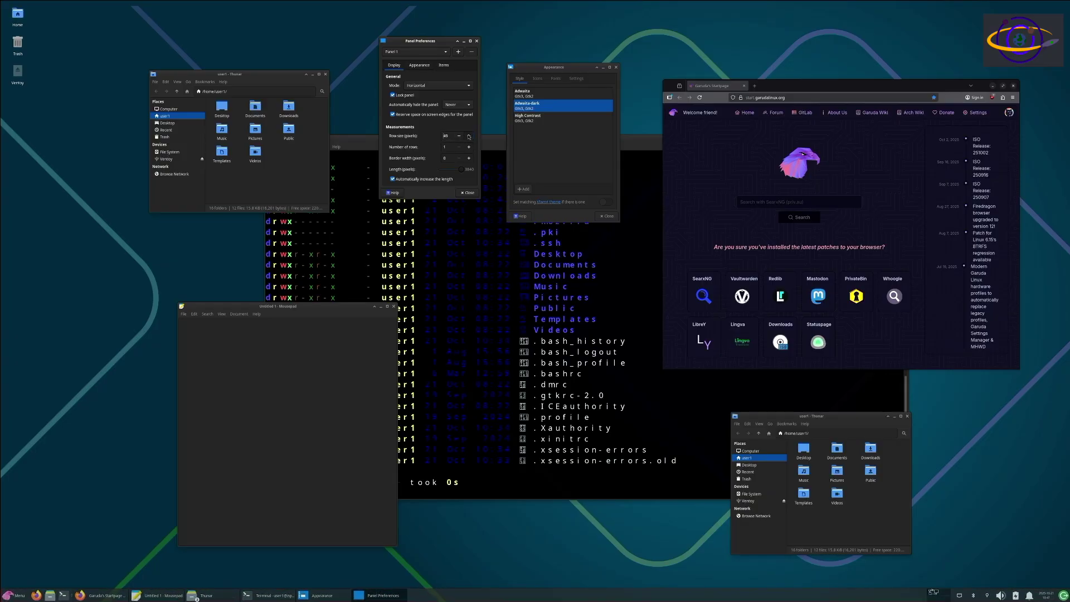
{"action": "left_click", "coordinate": [469, 136]}
{"action": "left_click", "coordinate": [469, 136]}
{"action": "left_click", "coordinate": [469, 136]}
{"action": "left_click", "coordinate": [469, 136]}
{"action": "left_click", "coordinate": [468, 136]}
{"action": "left_click", "coordinate": [468, 136]}
{"action": "left_click", "coordinate": [469, 136]}
{"action": "left_click", "coordinate": [469, 136]}
{"action": "left_click", "coordinate": [469, 136]}
{"action": "left_click", "coordinate": [469, 136]}
{"action": "left_click", "coordinate": [468, 136]}
{"action": "left_click", "coordinate": [469, 136]}
{"action": "left_click", "coordinate": [469, 136]}
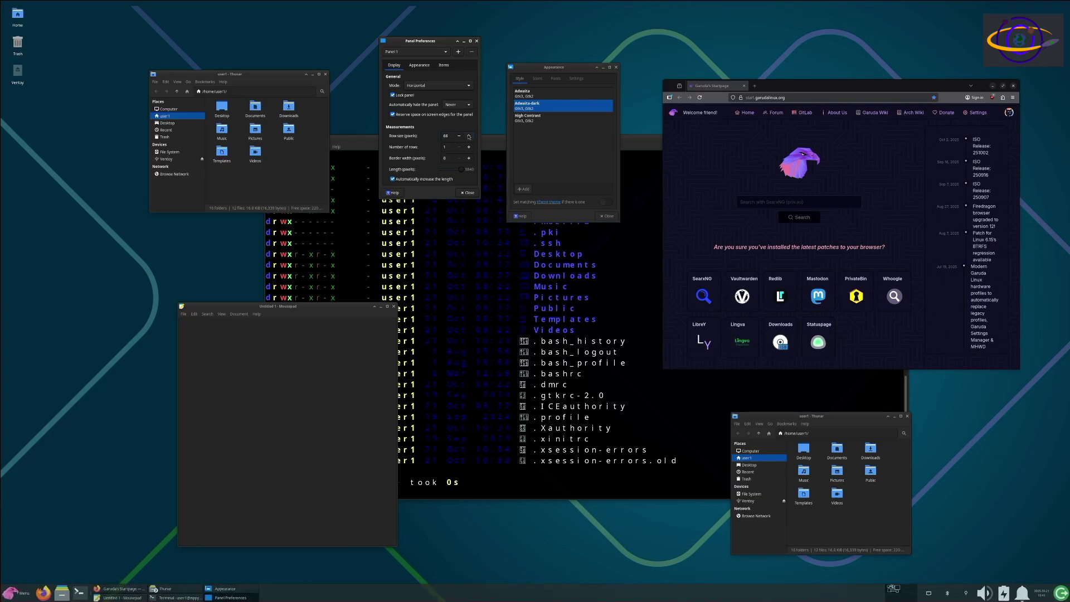
{"action": "left_click", "coordinate": [469, 136]}
{"action": "left_click", "coordinate": [469, 136]}
{"action": "left_click", "coordinate": [469, 136]}
{"action": "left_click", "coordinate": [469, 136]}
{"action": "left_click", "coordinate": [469, 136]}
{"action": "left_click", "coordinate": [469, 136]}
{"action": "left_click", "coordinate": [469, 136]}
{"action": "left_click", "coordinate": [469, 136]}
{"action": "left_click", "coordinate": [469, 136]}
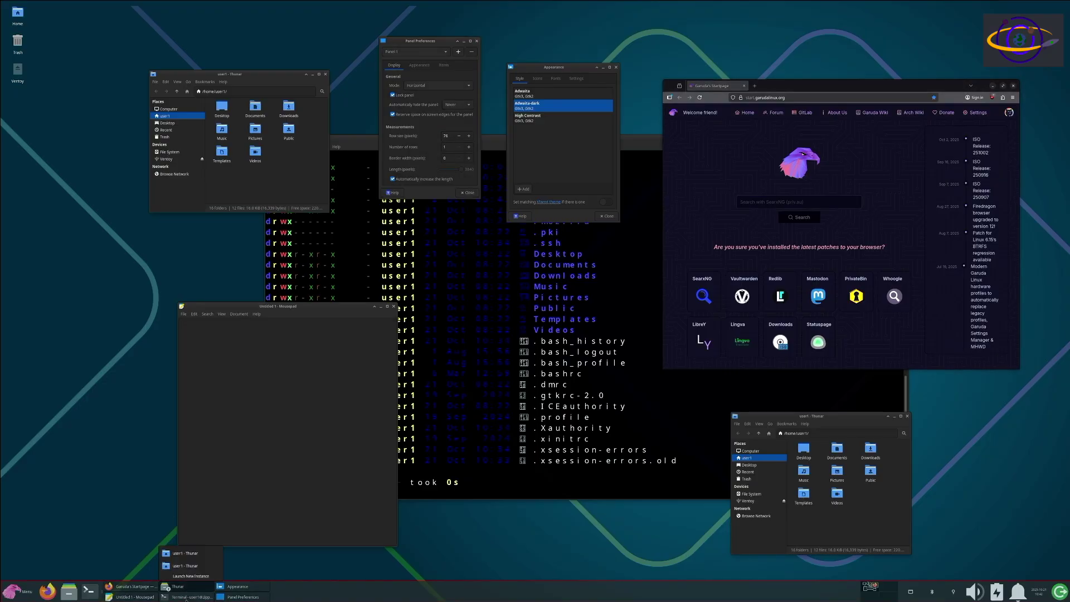
- Uncheck 'Automatically increase the length' for the panel
{"action": "left_click", "coordinate": [256, 590]}
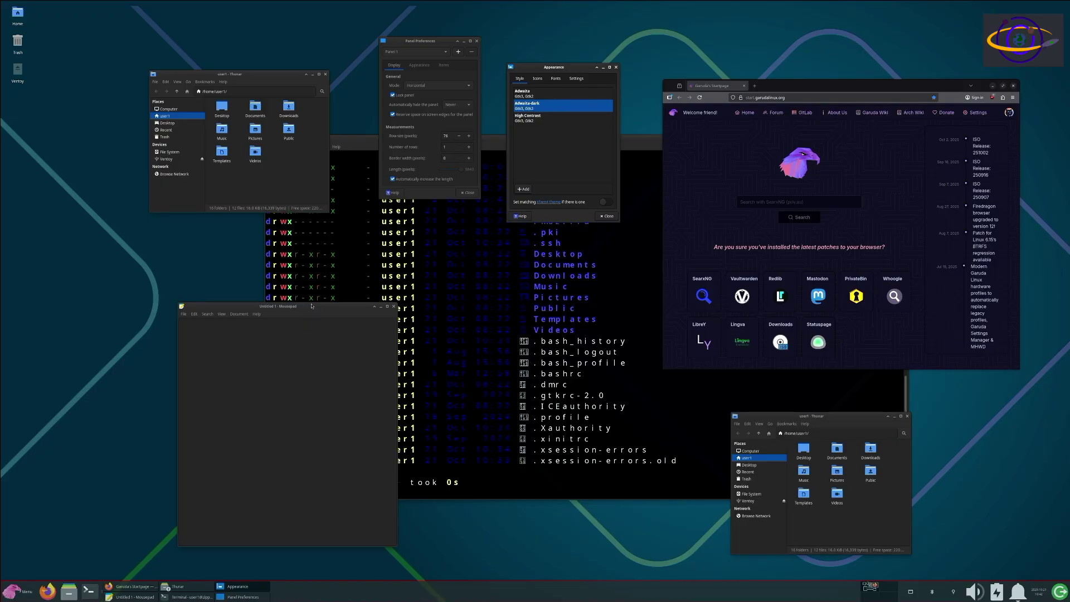
{"action": "left_click_drag", "start_coordinate": [316, 309], "coordinate": [311, 259]}
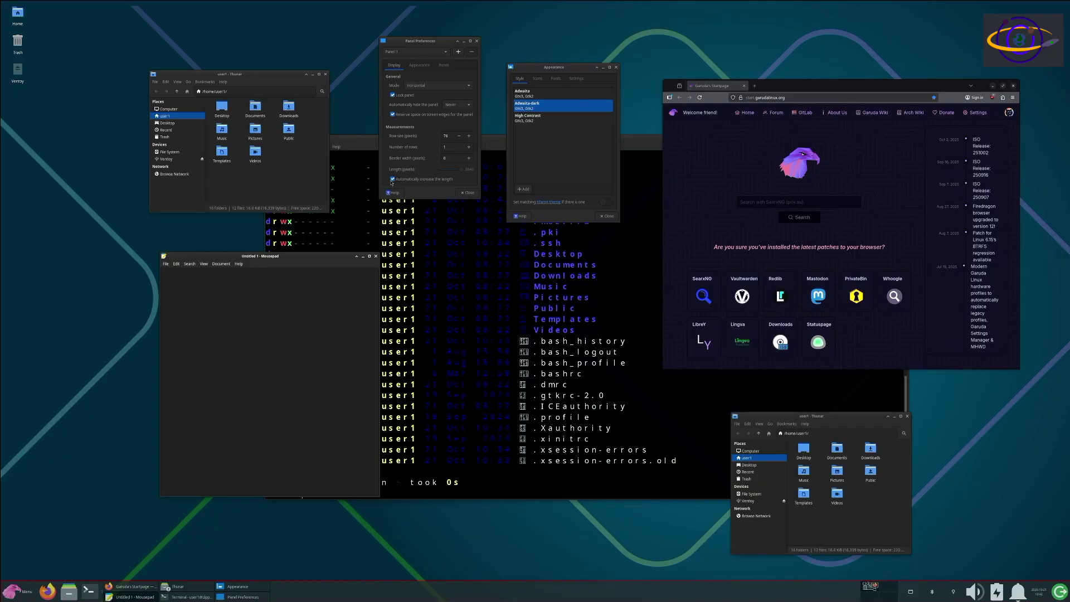
{"action": "left_click", "coordinate": [392, 180]}
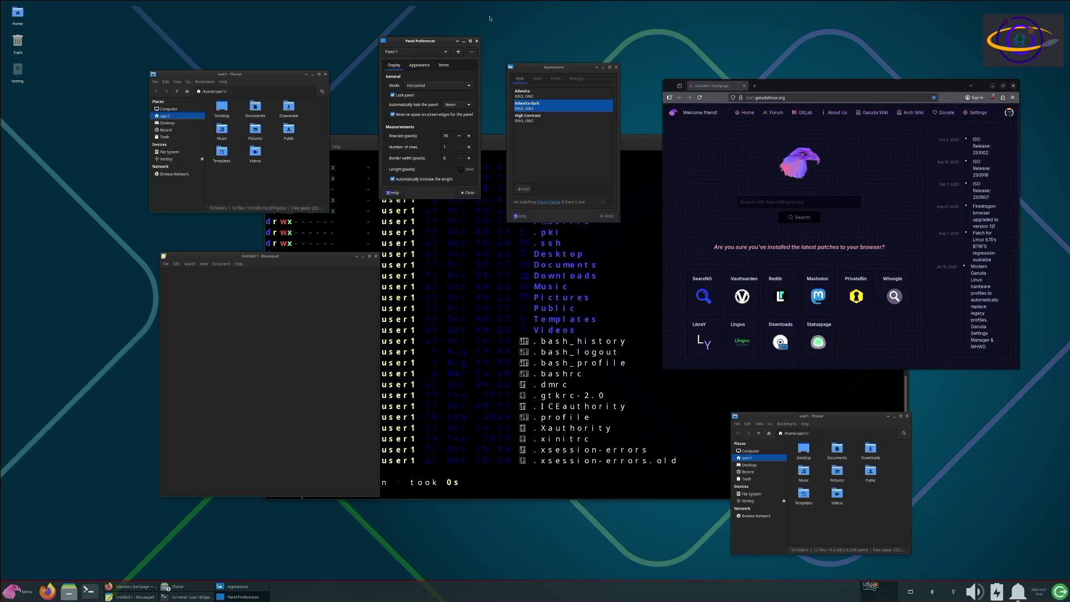
- On the panel's Appearance tab, turn Dark mode on and then back off
{"action": "left_click", "coordinate": [423, 69]}
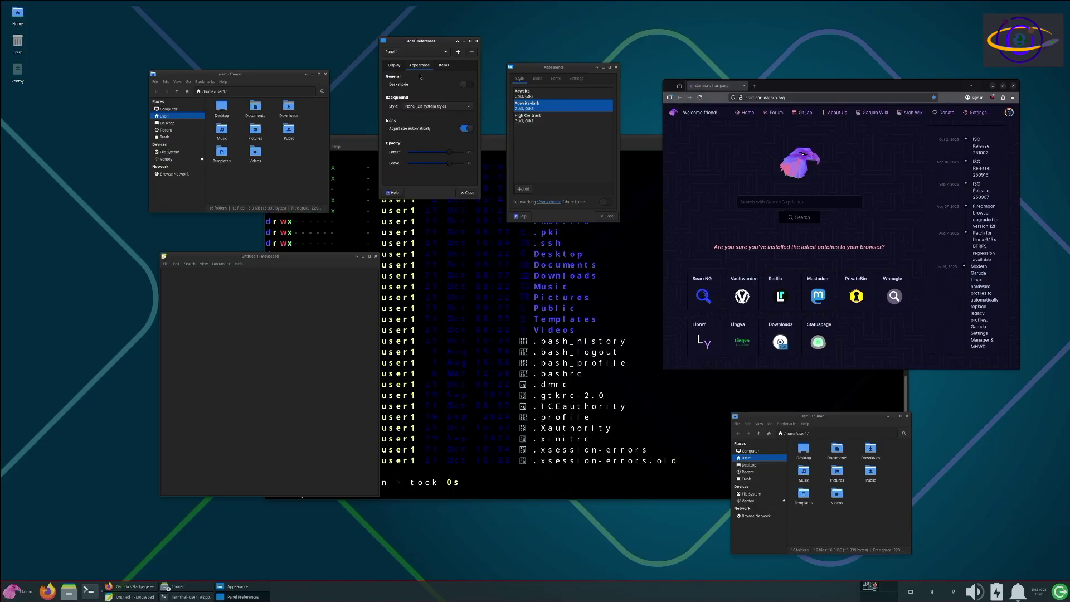
{"action": "left_click", "coordinate": [466, 84]}
{"action": "left_click", "coordinate": [466, 85]}
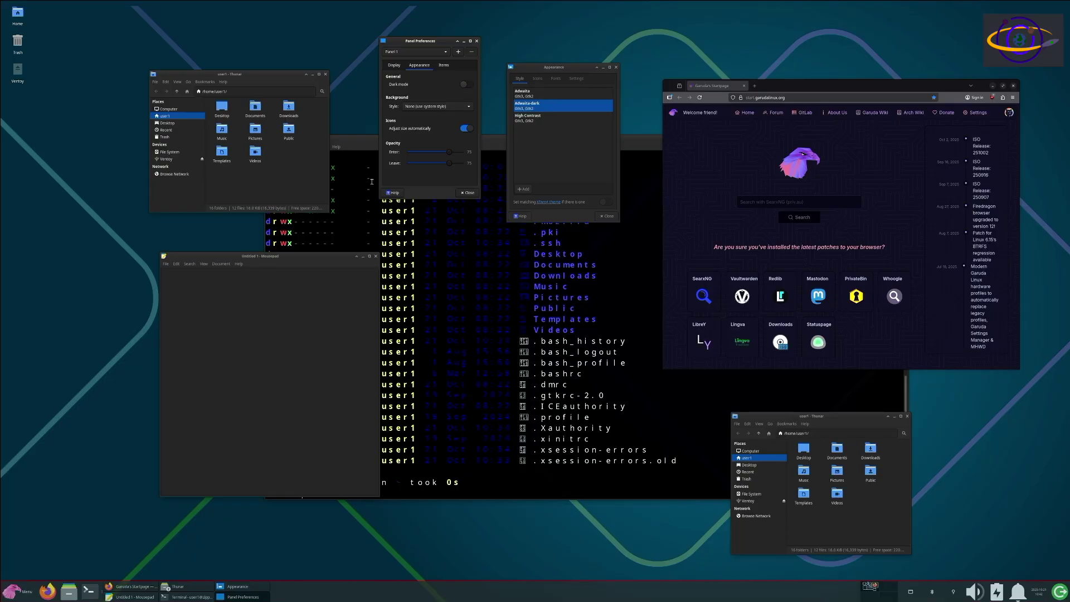
- Try a Solid color background, revert to None (use system style), and close Panel Preferences
{"action": "left_click", "coordinate": [437, 107]}
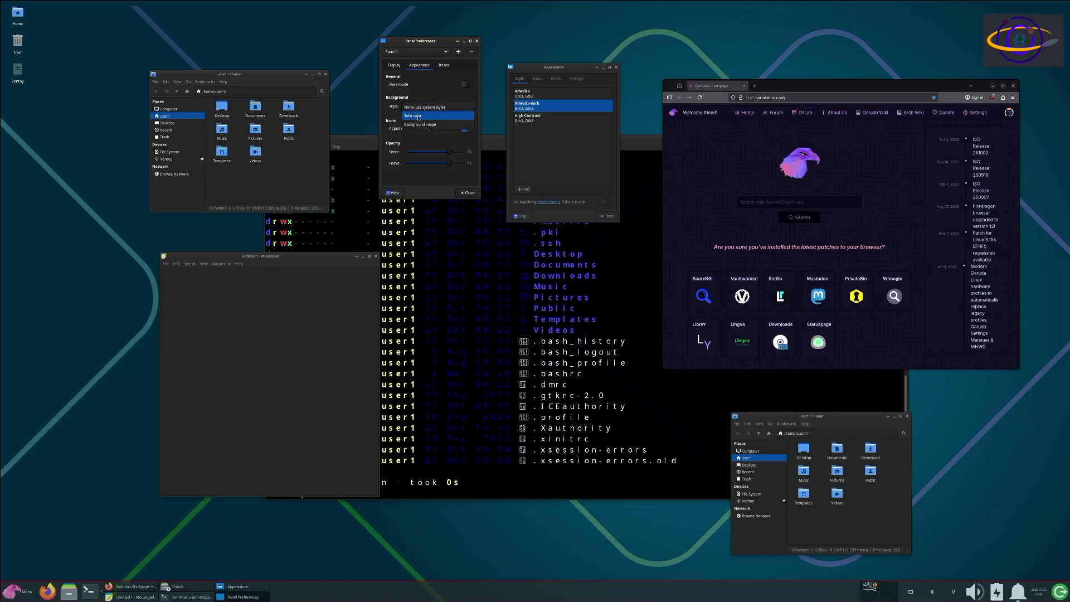
{"action": "left_click", "coordinate": [419, 116]}
{"action": "left_click", "coordinate": [419, 107]}
{"action": "left_click", "coordinate": [425, 98]}
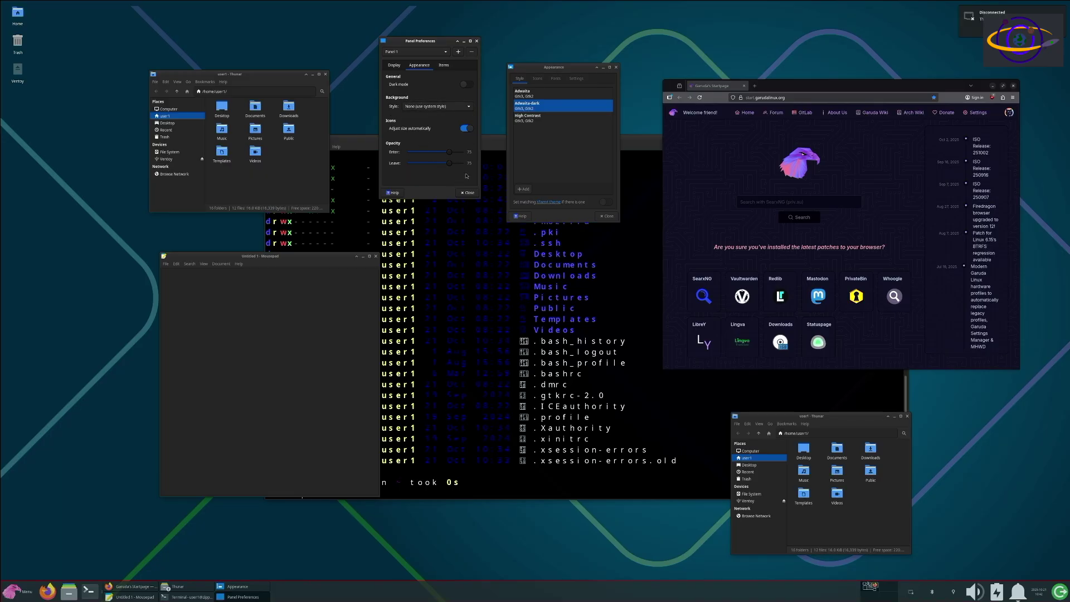
{"action": "left_click", "coordinate": [477, 42]}
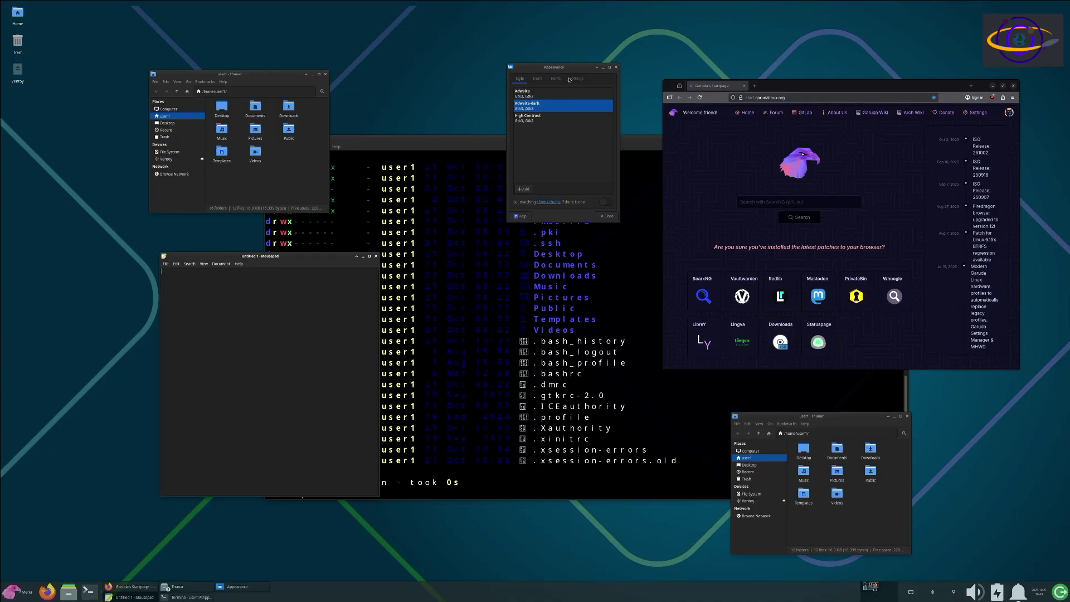
- Look over the Icons and Fonts tabs, then close the Appearance settings
{"action": "left_click", "coordinate": [538, 79]}
{"action": "left_click", "coordinate": [557, 79]}
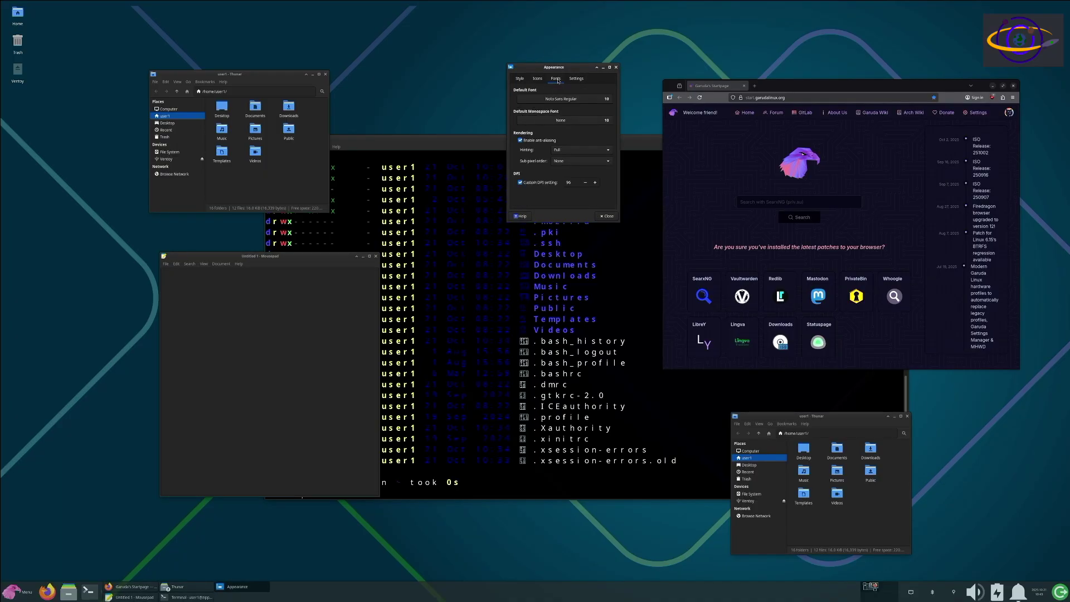
{"action": "left_click", "coordinate": [616, 67]}
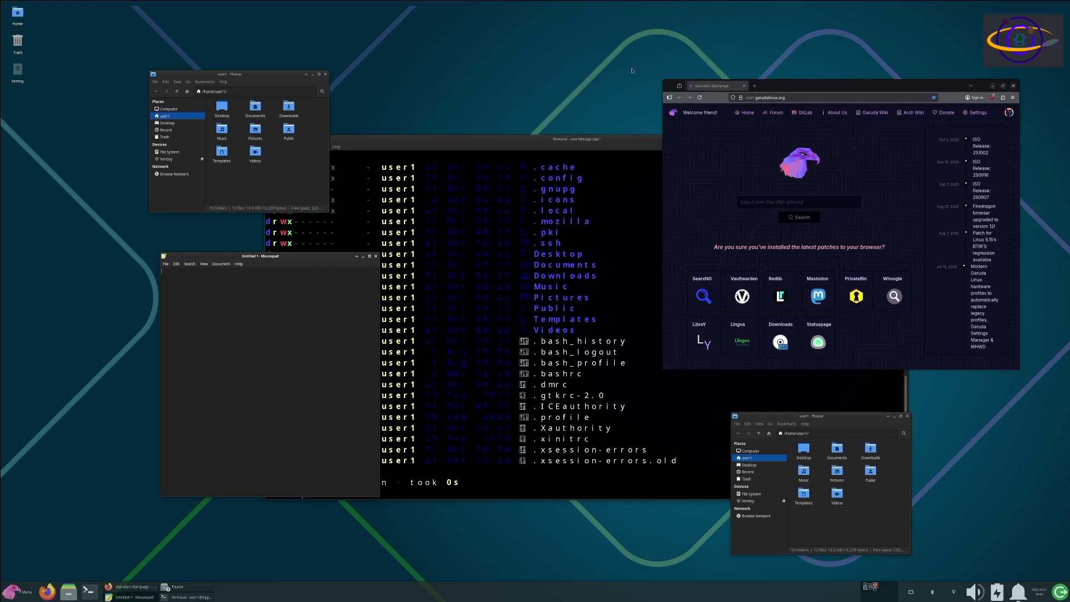
- Close Firefox, the terminal, the lower-right Thunar window and Mousepad
{"action": "left_click", "coordinate": [1014, 87]}
{"action": "left_click", "coordinate": [904, 140]}
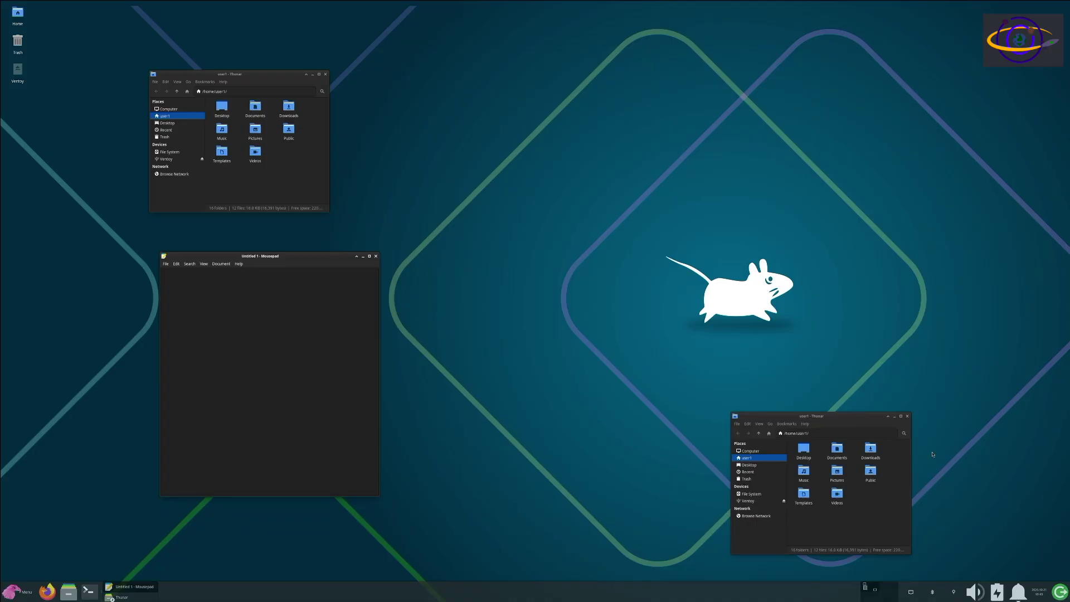
{"action": "left_click", "coordinate": [907, 416]}
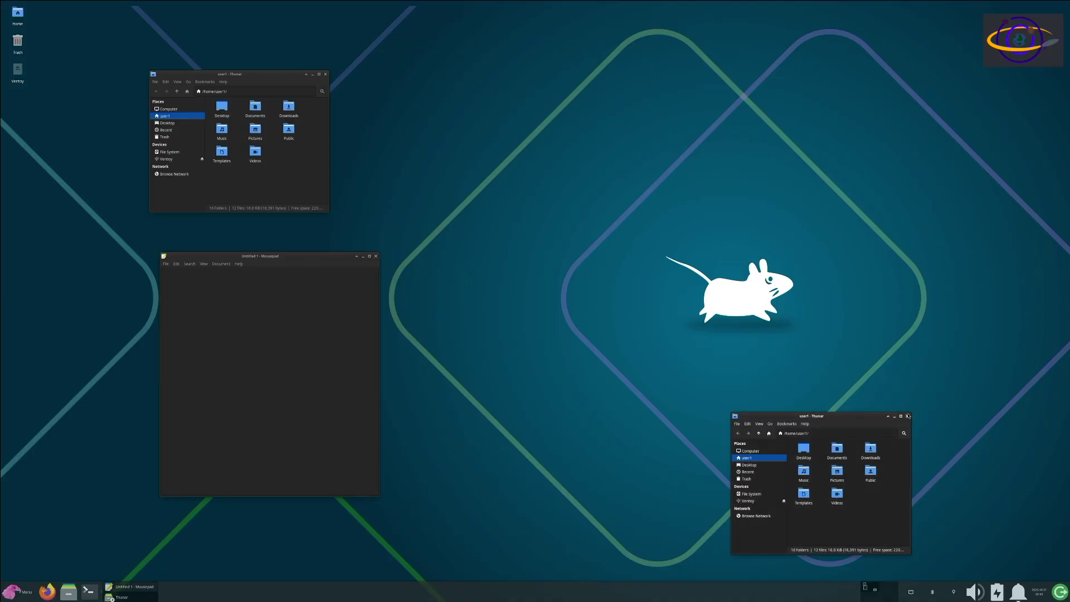
{"action": "left_click", "coordinate": [376, 257]}
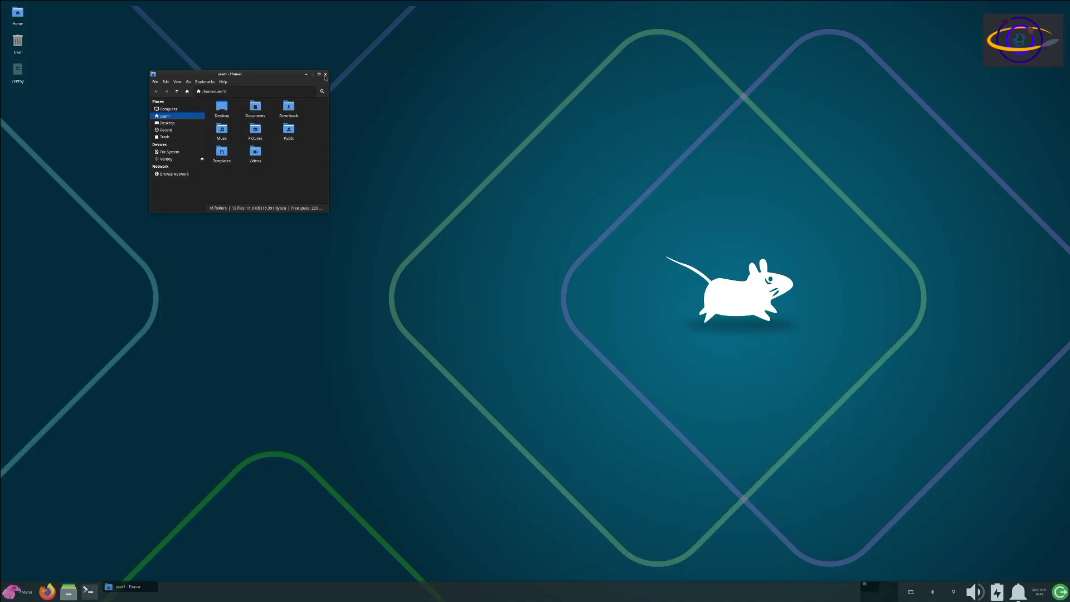
- Close the remaining file manager window and open Desktop Settings from the desktop's context menu
{"action": "left_click", "coordinate": [325, 74]}
{"action": "right_click", "coordinate": [411, 124]}
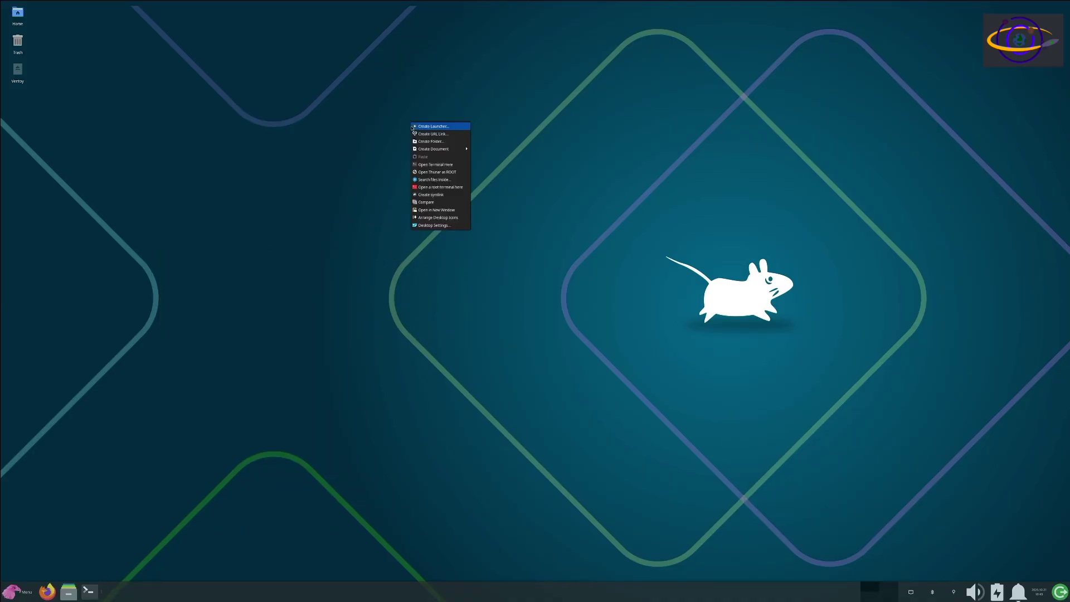
{"action": "left_click", "coordinate": [448, 225]}
- Look through the Menus, Icons and Keyboard tabs, then return to Background
{"action": "left_click", "coordinate": [438, 144]}
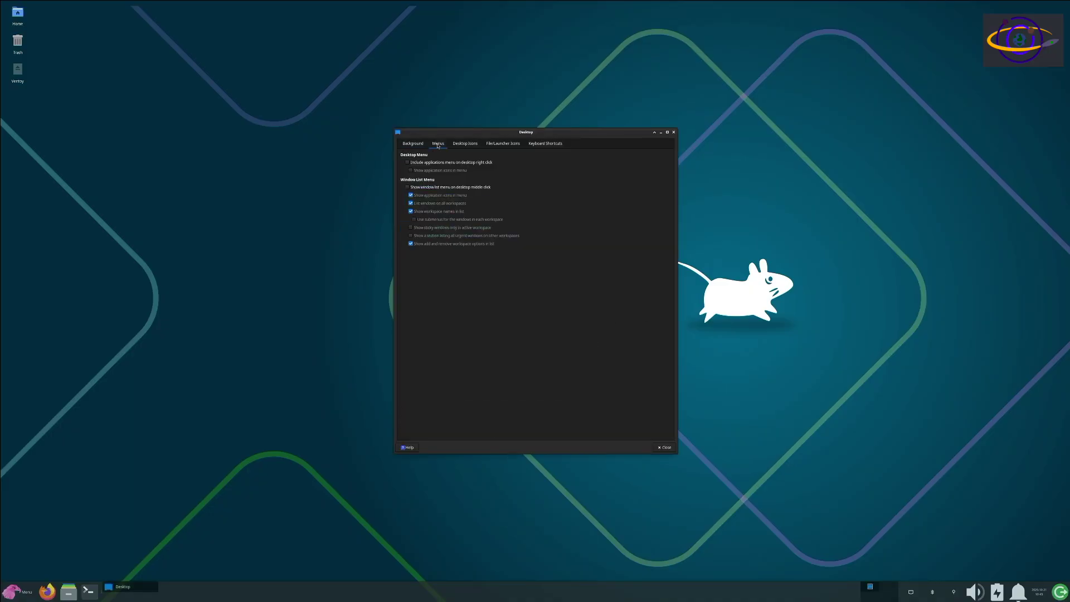
{"action": "left_click", "coordinate": [463, 146]}
{"action": "left_click", "coordinate": [510, 145]}
{"action": "left_click", "coordinate": [555, 145]}
{"action": "left_click", "coordinate": [412, 144]}
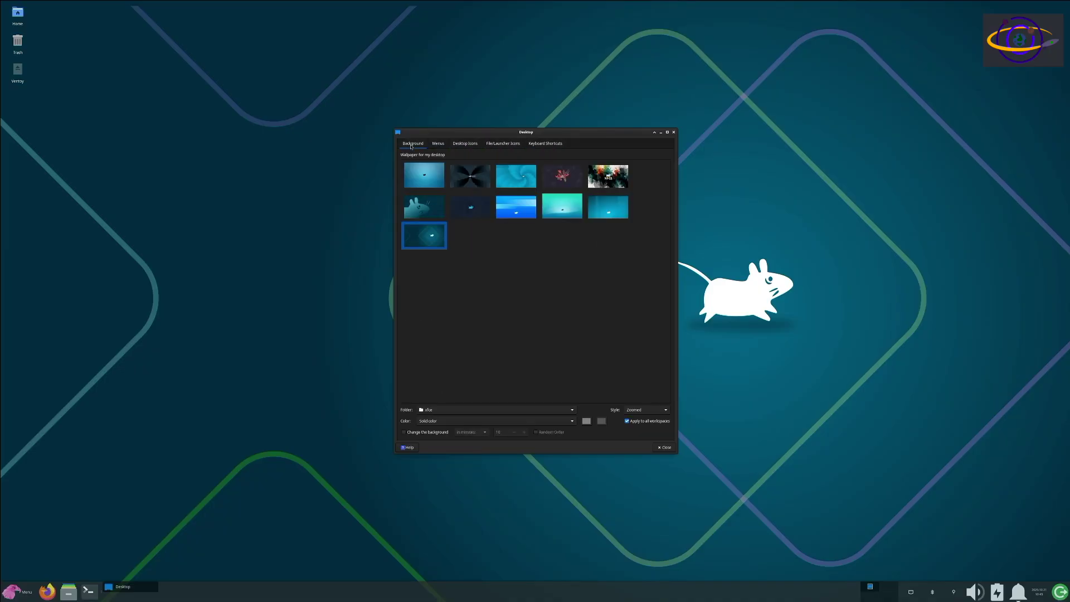
- Preview contour-line, striped, teal, floral and splatter wallpapers, then settle on the mouse-face image
{"action": "left_click", "coordinate": [428, 212]}
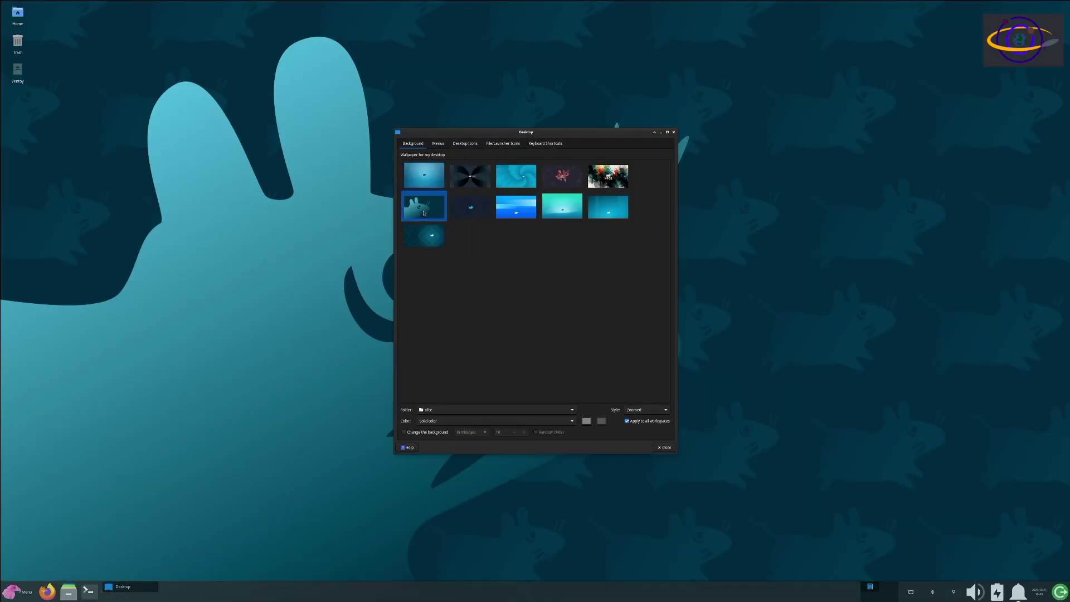
{"action": "left_click", "coordinate": [481, 210]}
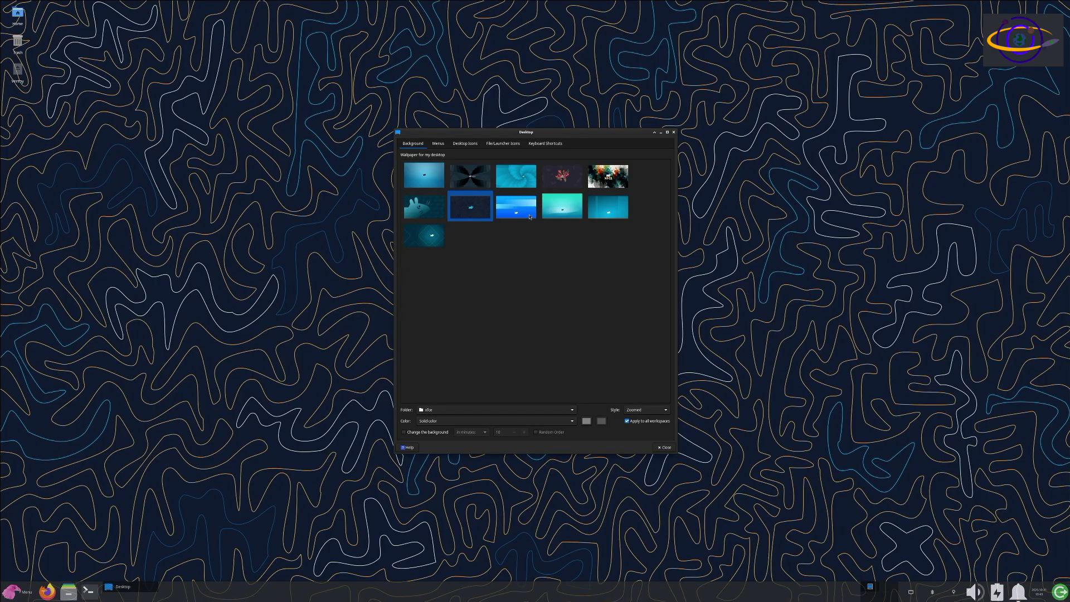
{"action": "left_click", "coordinate": [524, 218]}
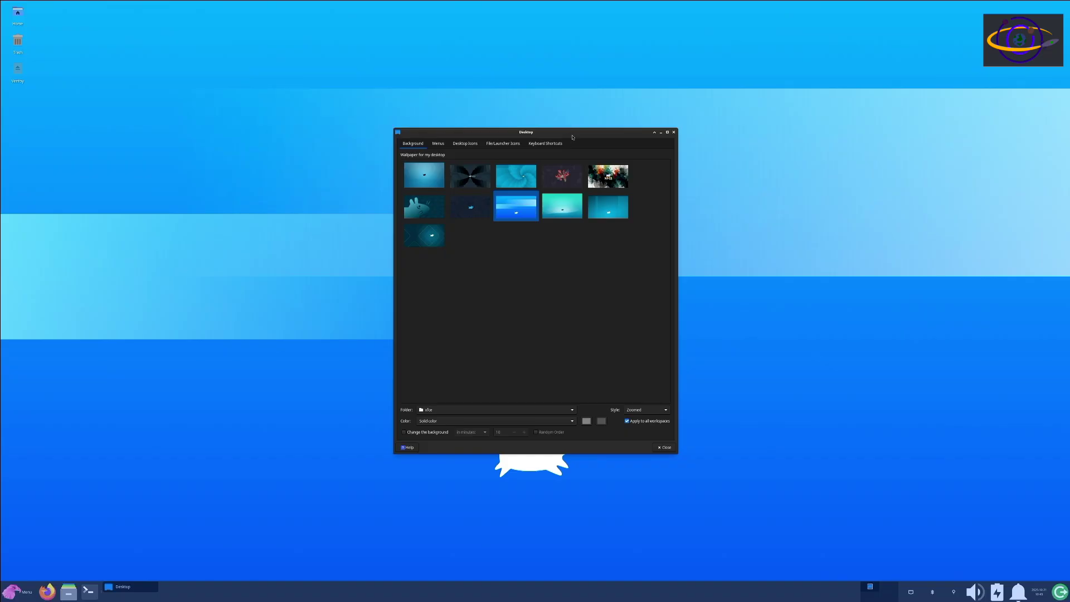
{"action": "left_click_drag", "start_coordinate": [572, 135], "coordinate": [496, 61]}
{"action": "left_click", "coordinate": [358, 111]}
{"action": "left_click_drag", "start_coordinate": [382, 63], "coordinate": [675, 69]}
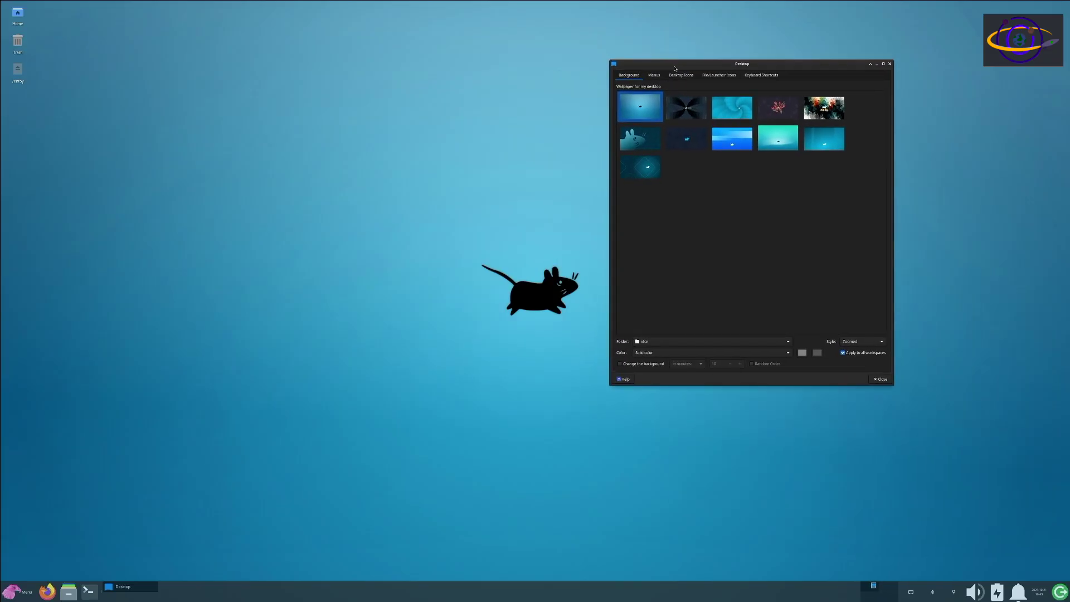
{"action": "left_click", "coordinate": [822, 151]}
{"action": "left_click", "coordinate": [782, 112]}
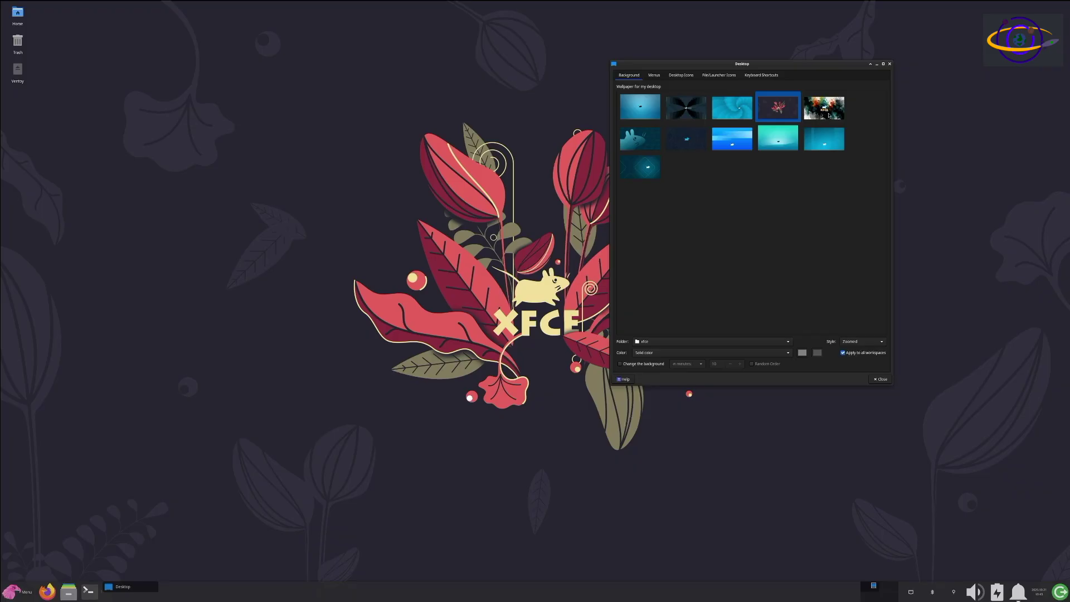
{"action": "left_click", "coordinate": [830, 115]}
{"action": "left_click", "coordinate": [784, 109]}
{"action": "left_click", "coordinate": [640, 139]}
{"action": "left_click_drag", "start_coordinate": [719, 67], "coordinate": [481, 63]}
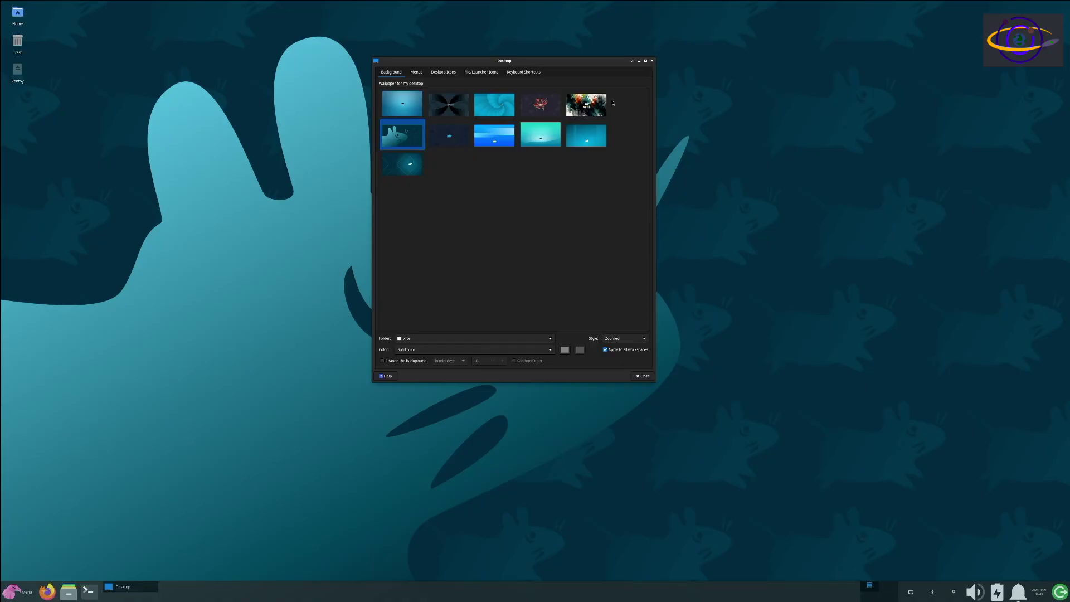
- Close the Desktop settings window to reveal the teal mouse wallpaper
{"action": "left_click", "coordinate": [652, 61]}
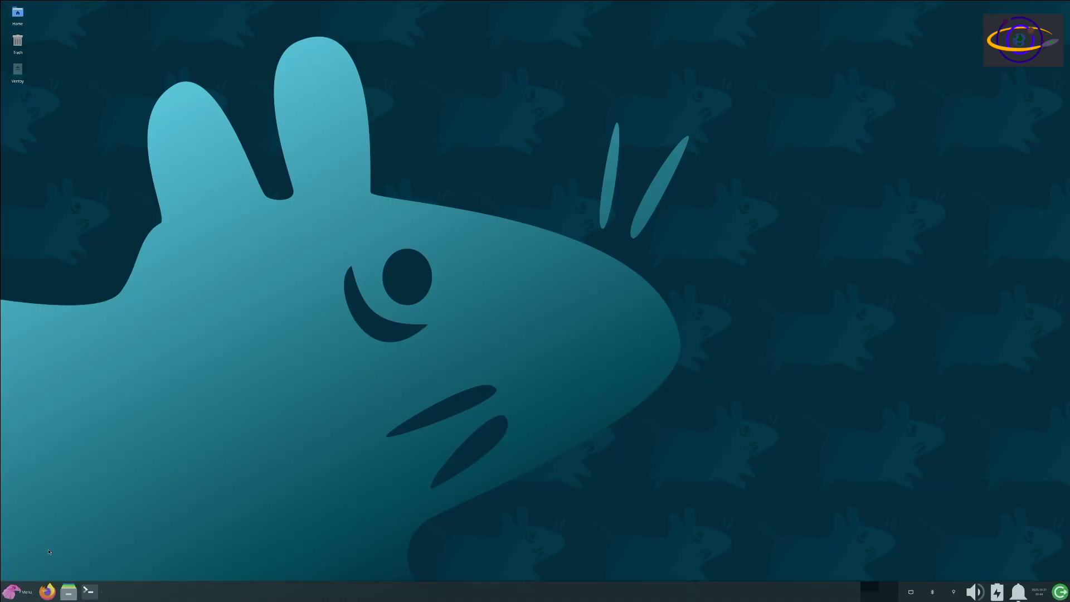
- Search 'gar' in the Whisker menu and launch Garuda Rani
{"action": "left_click", "coordinate": [20, 593]}
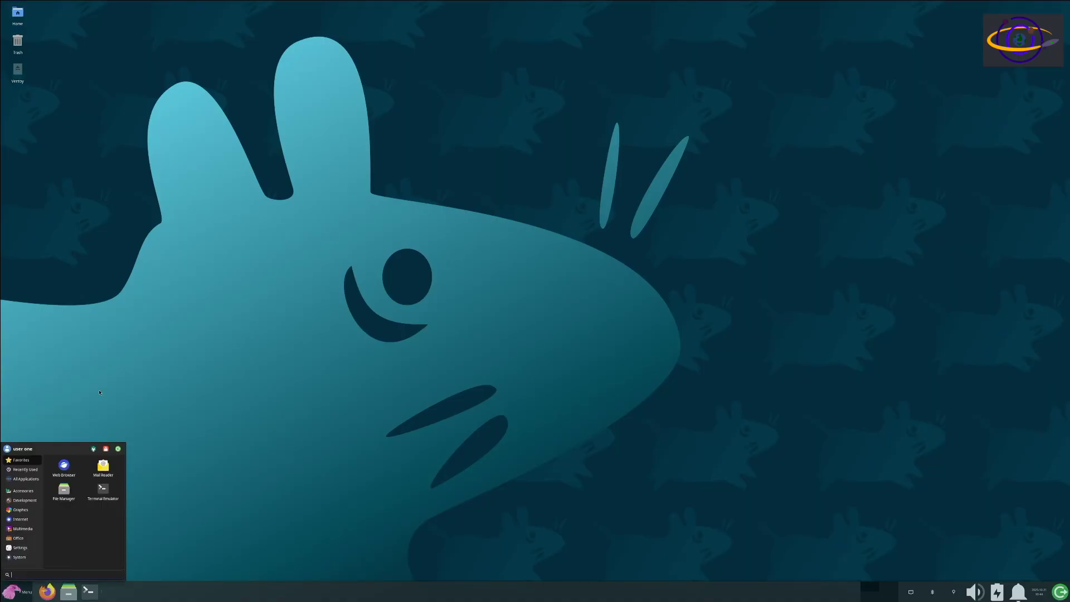
{"action": "type", "text": "gar"}
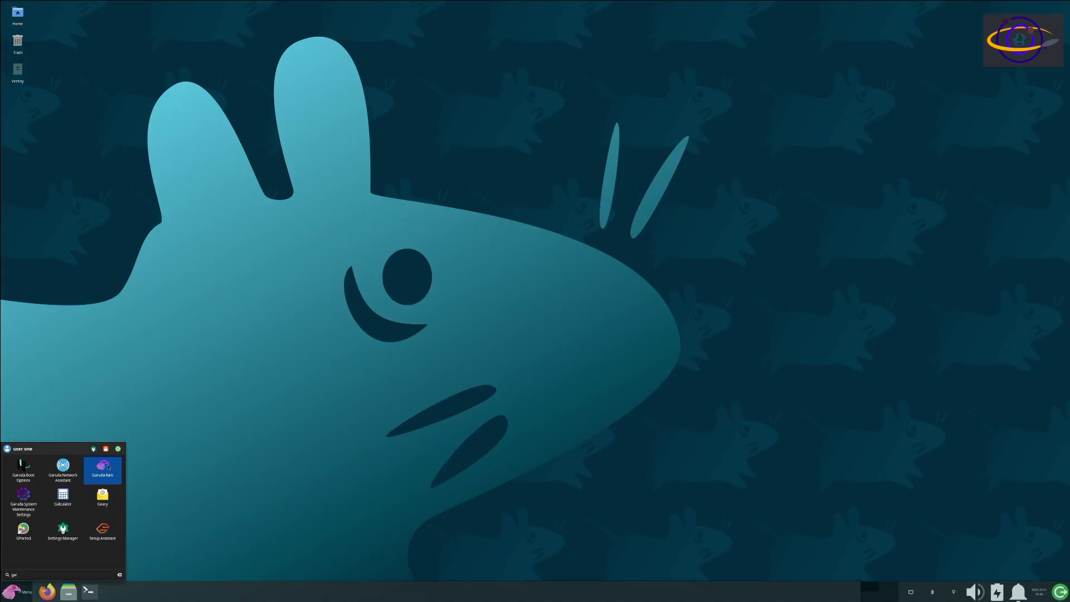
{"action": "left_click", "coordinate": [108, 467]}
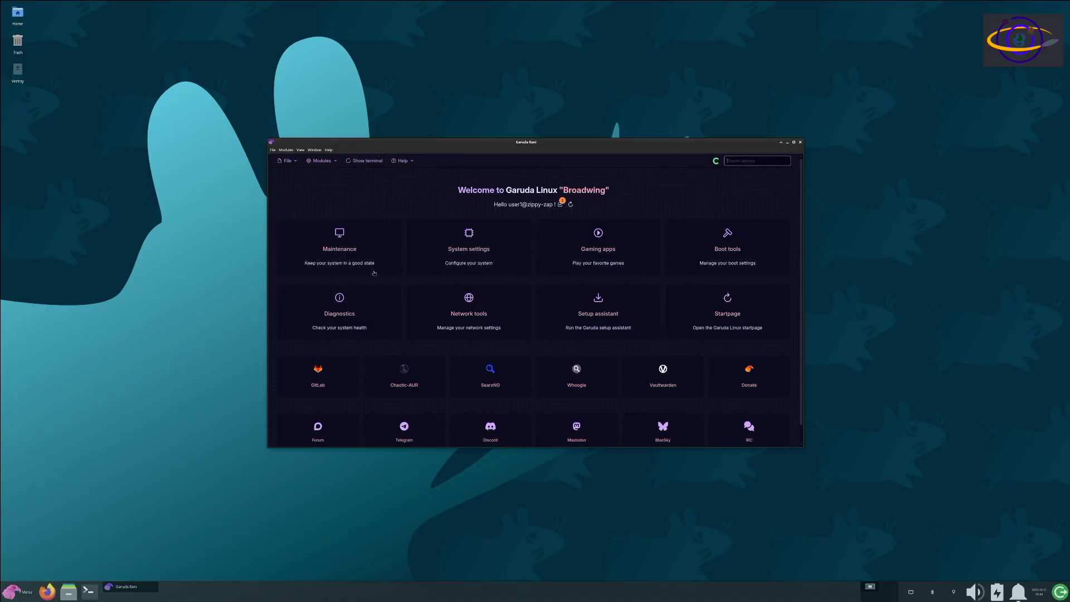
- Open the Maintenance card, then open and dismiss the Modules dropdown
{"action": "left_click", "coordinate": [360, 246]}
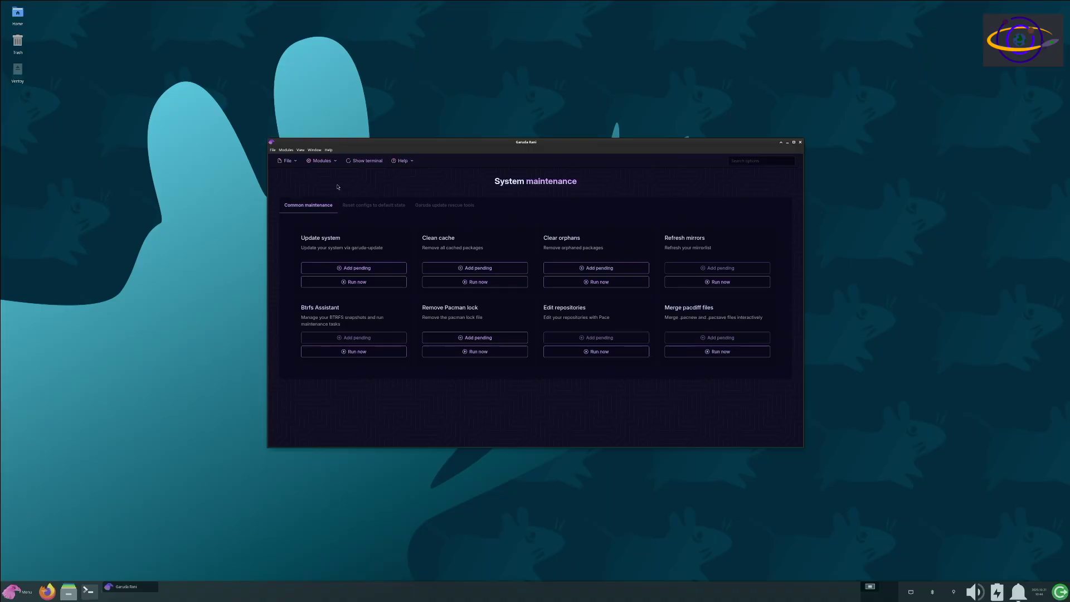
{"action": "left_click", "coordinate": [324, 162]}
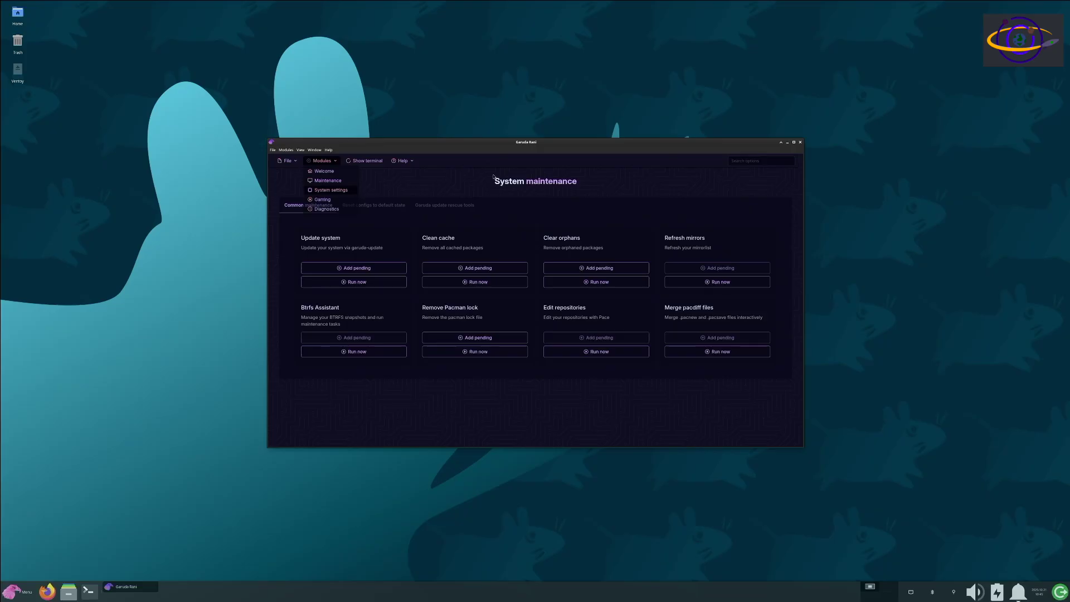
{"action": "left_click", "coordinate": [476, 192]}
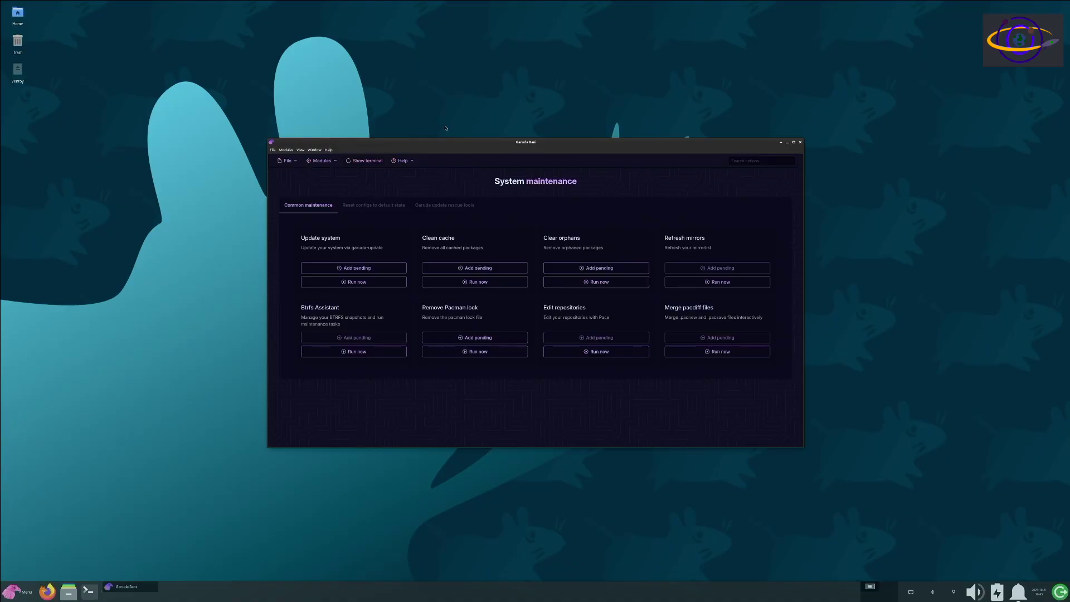
- Drag the Garuda Rani window up and to the left
{"action": "left_click_drag", "start_coordinate": [468, 140], "coordinate": [404, 109]}
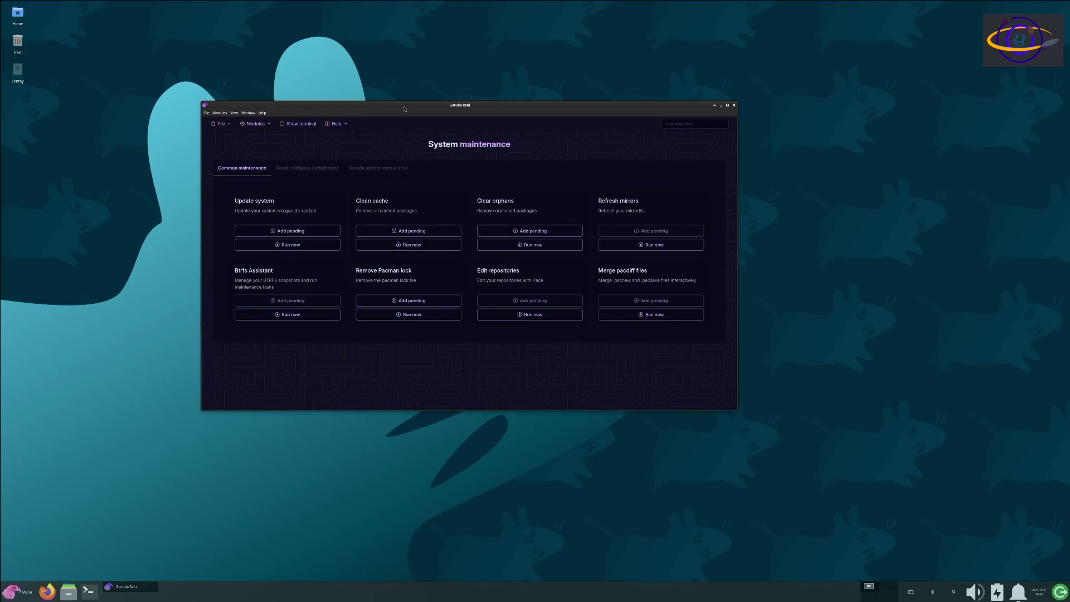